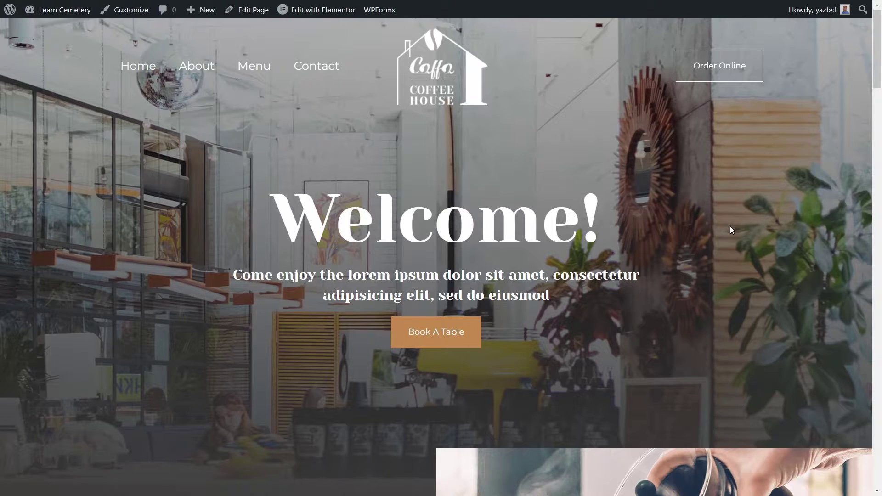
Step: Examine the coffee house home page's About, Featured Menu and Reviews sections as a visitor sees them
scroll(726, 228, "down", 6)
scroll(688, 235, "down", 4)
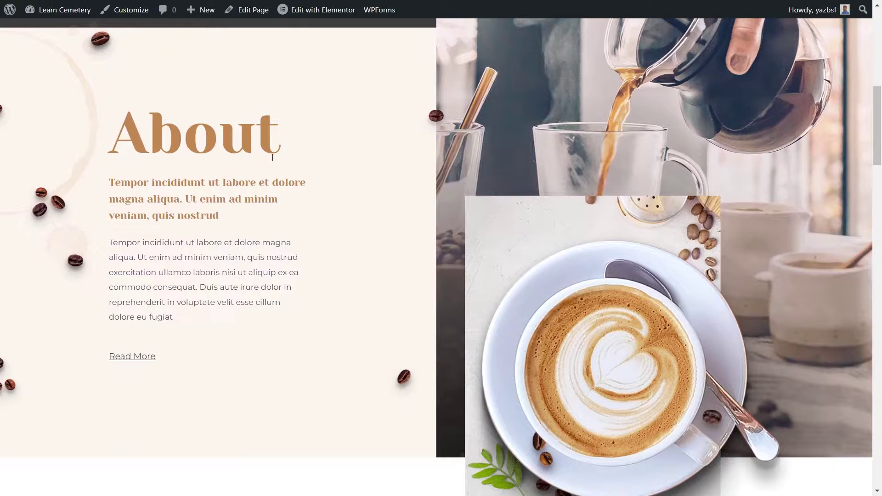
scroll(509, 171, "down", 10)
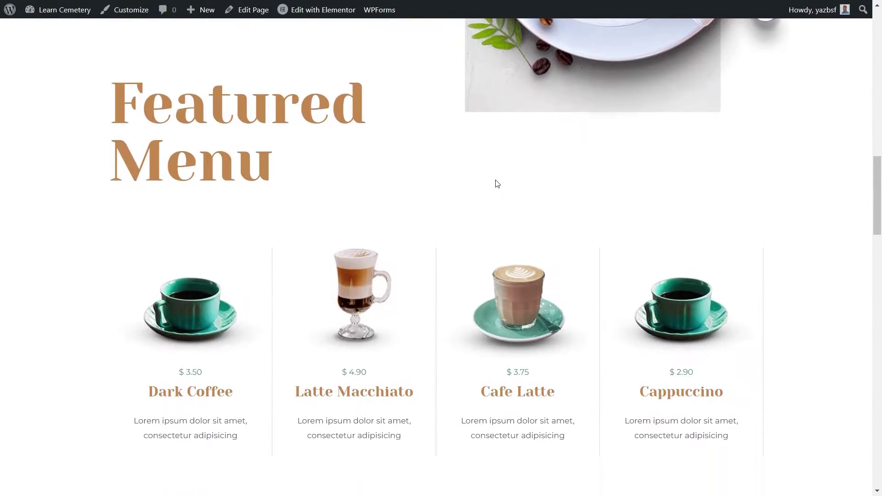
scroll(493, 187, "down", 6)
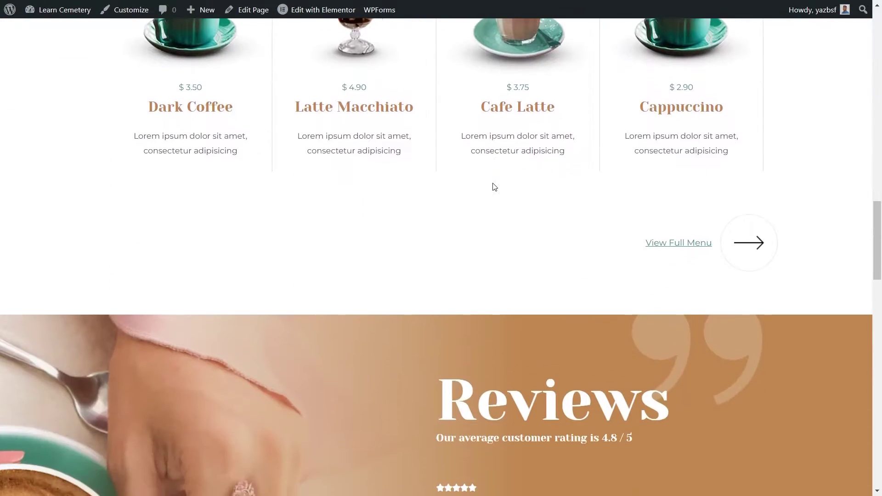
scroll(492, 187, "down", 4)
scroll(481, 199, "down", 12)
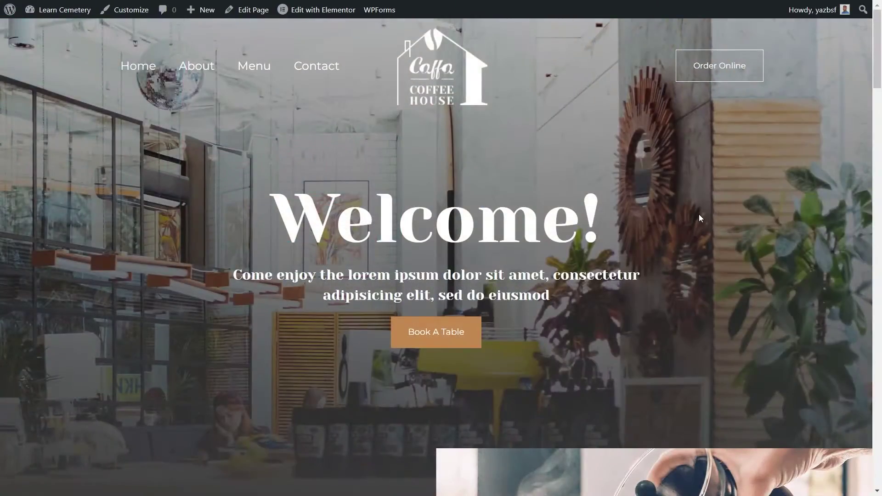
scroll(701, 219, "down", 5)
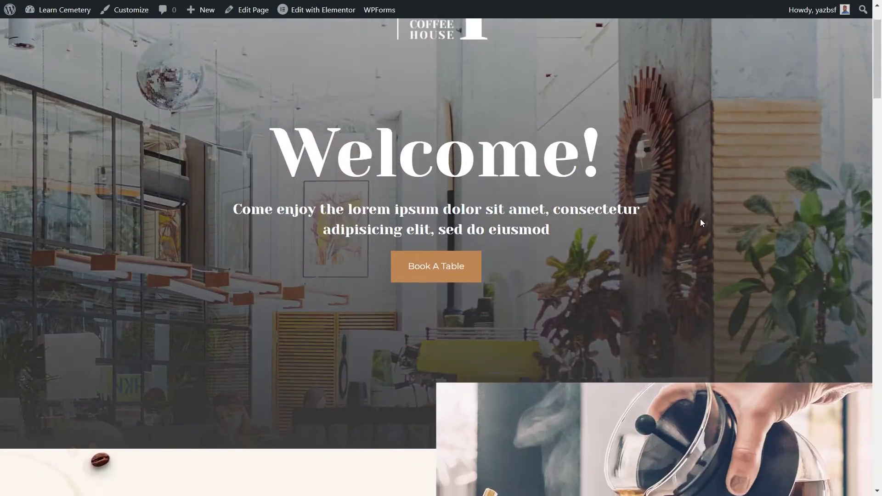
scroll(707, 222, "down", 3)
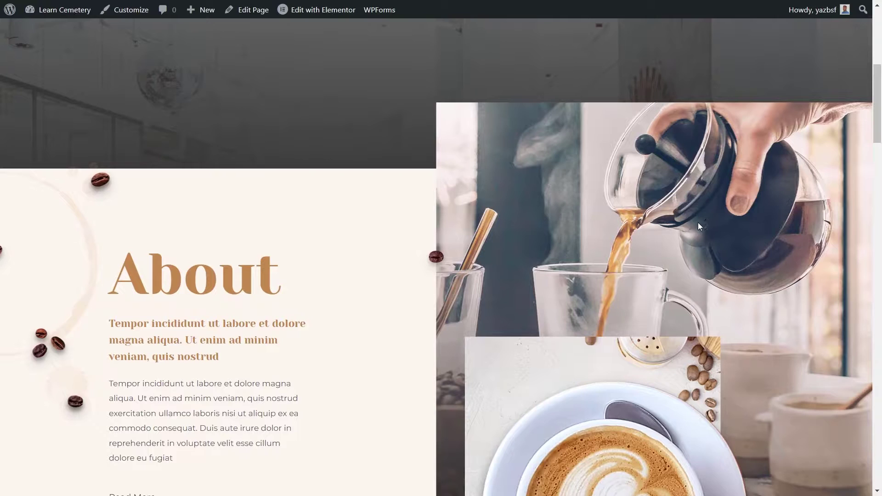
scroll(700, 246, "down", 3)
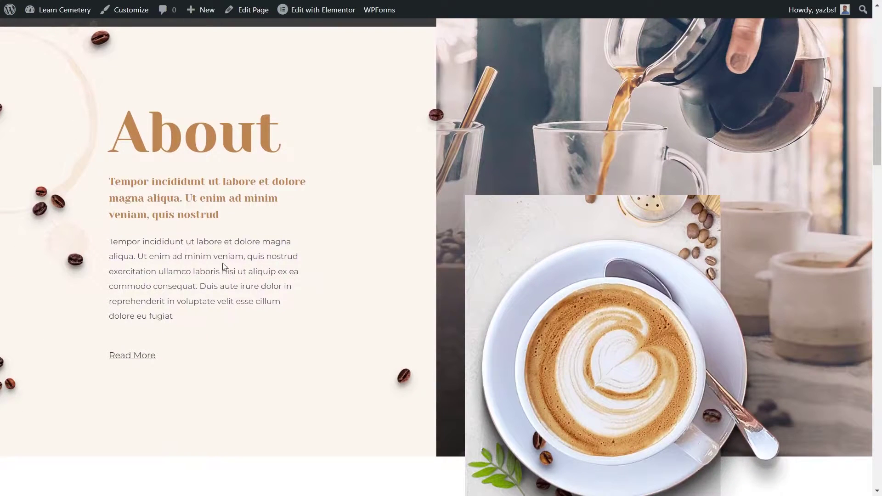
scroll(260, 295, "down", 1)
scroll(442, 341, "down", 10)
scroll(664, 340, "up", 15)
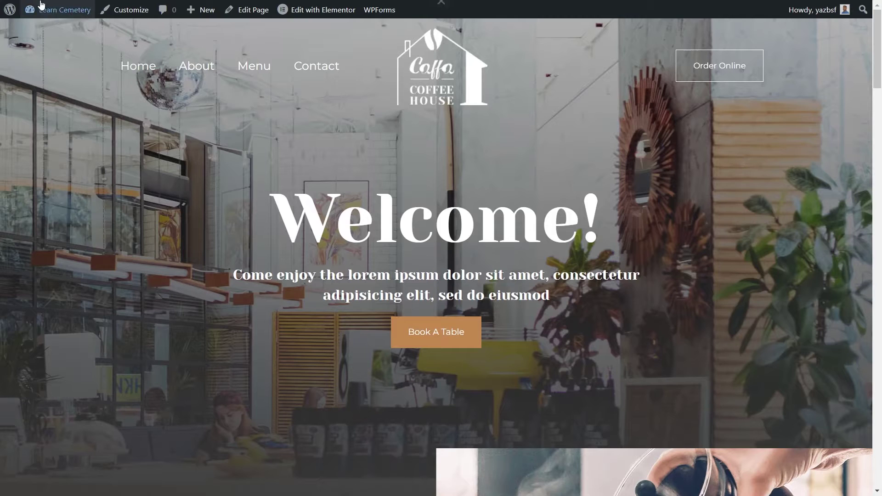
Step: Go to the site's WordPress dashboard and open the page for adding new plugins
mouse_move(46, 10)
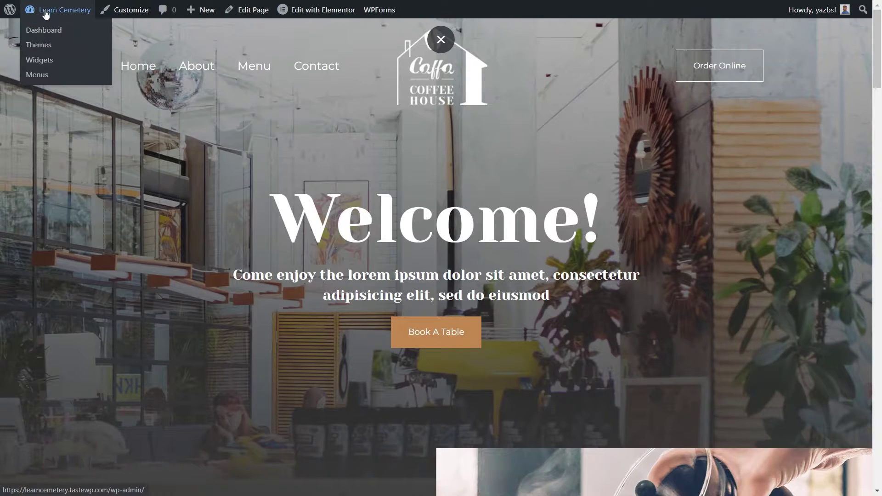
left_click(45, 31)
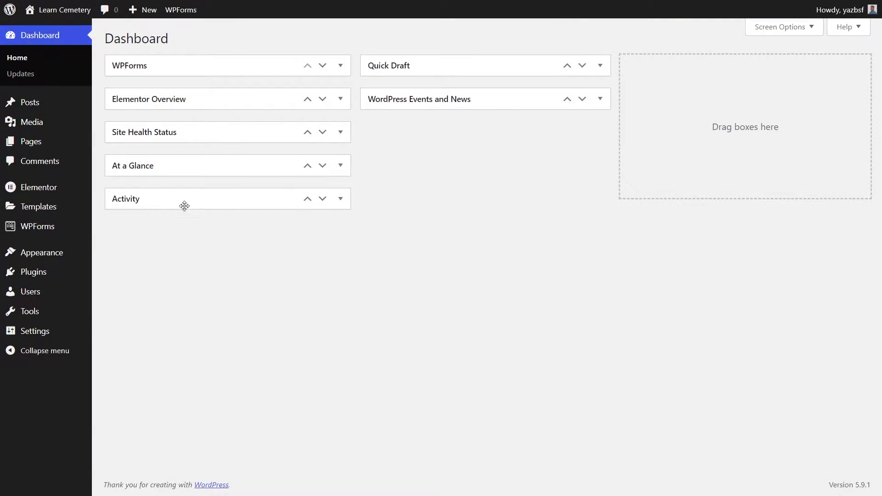
mouse_move(43, 275)
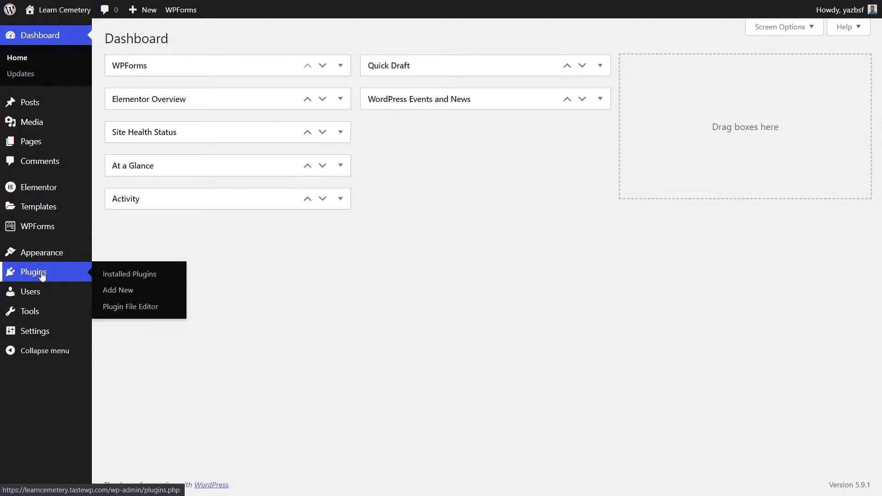
left_click(123, 293)
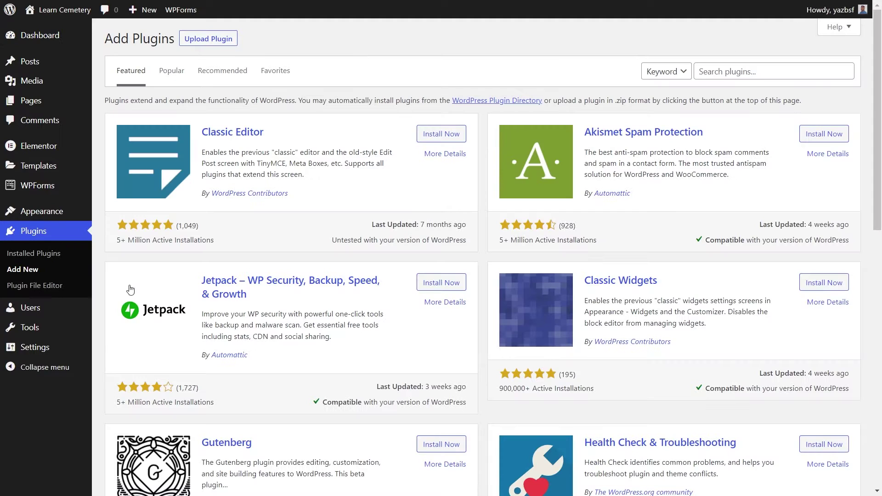
Step: Search the plugin directory for "translatepress", then install and activate Translate Multilingual sites – TranslatePress
left_click(716, 78)
type("translatepress")
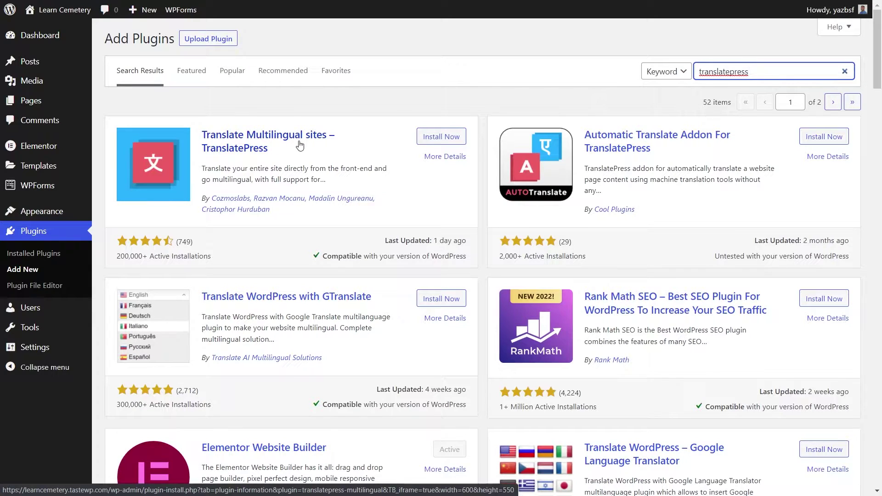
left_click(434, 138)
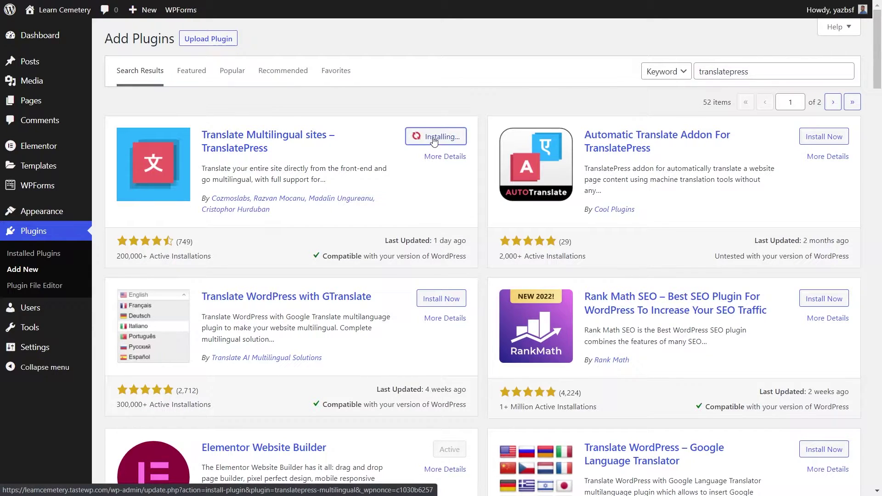
left_click(457, 139)
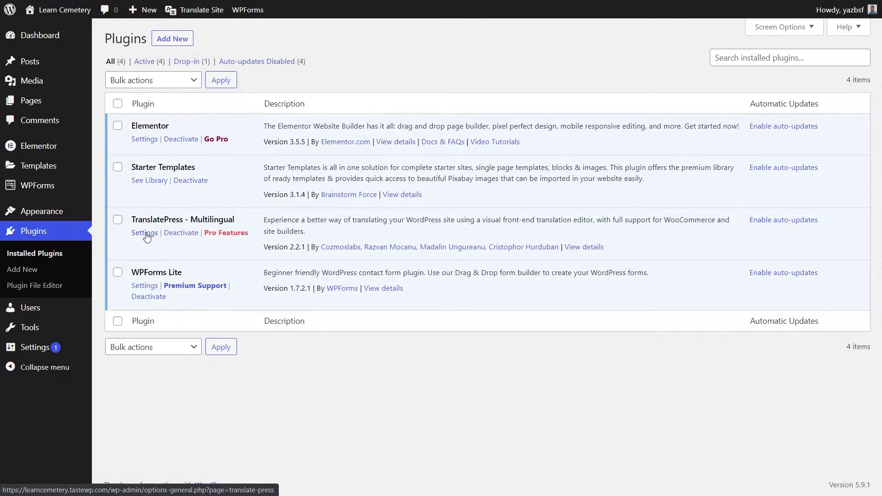
Step: Open the TranslatePress settings and review the default language and formality choices, keeping English (United States) and Default
mouse_move(54, 348)
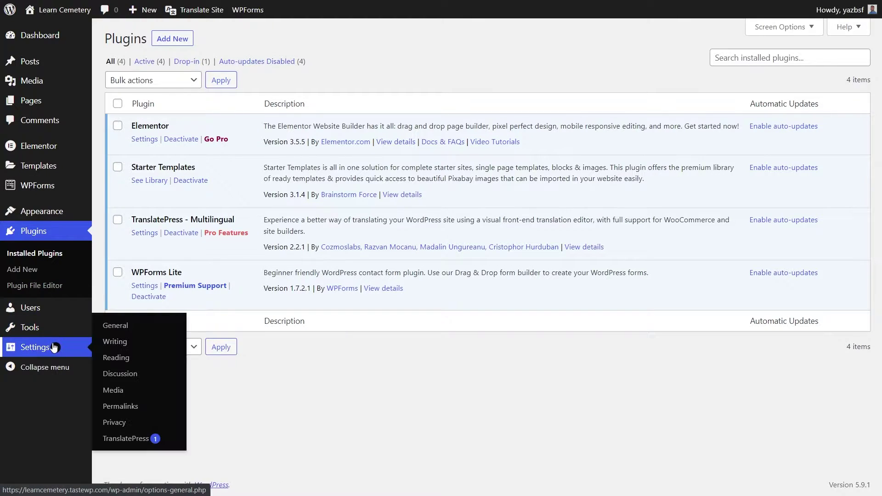
left_click(144, 440)
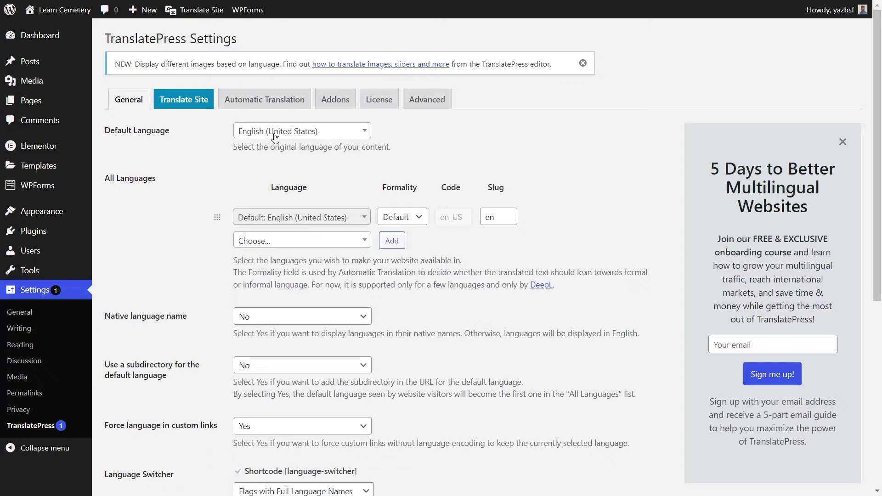
left_click(358, 134)
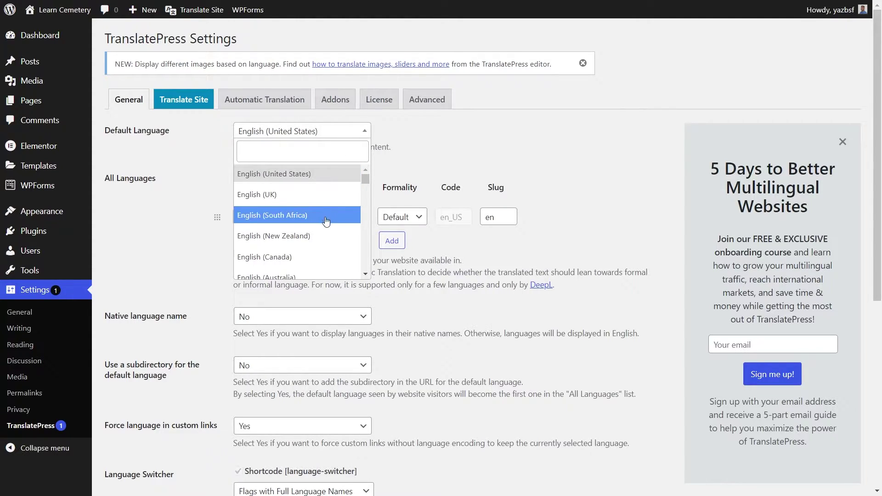
scroll(327, 227, "down", 20)
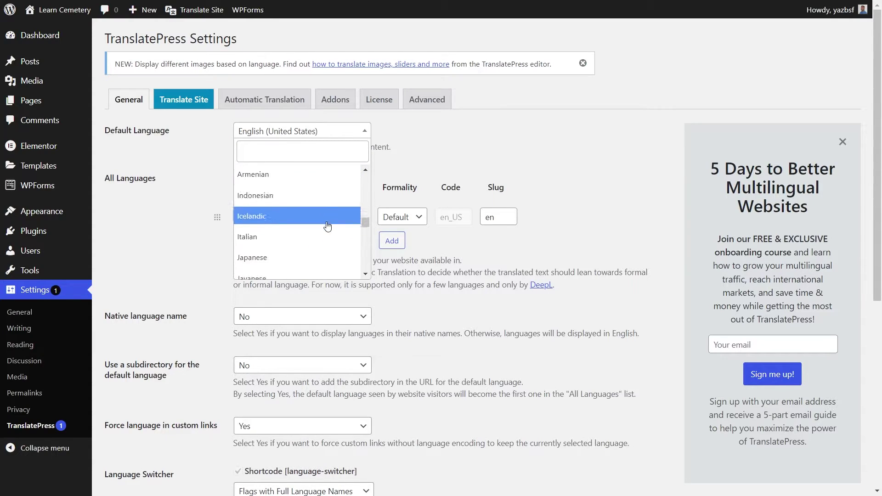
scroll(328, 225, "down", 5)
scroll(327, 225, "up", 20)
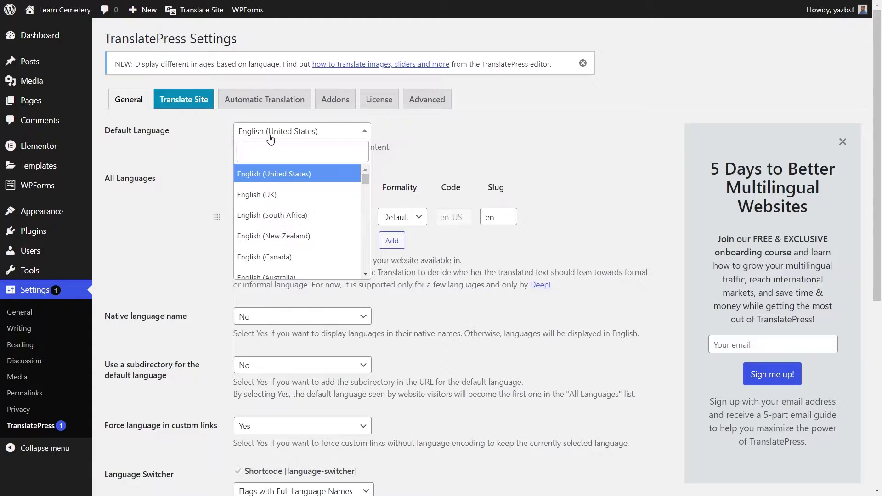
left_click(416, 138)
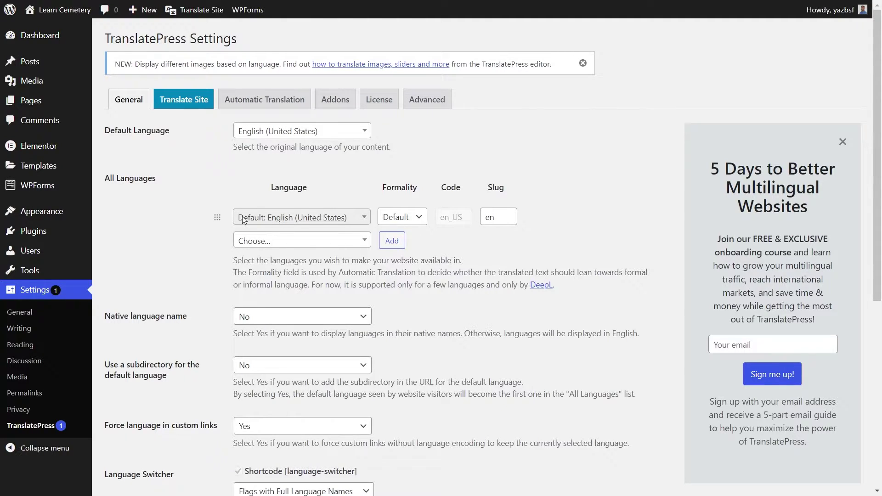
left_click(407, 220)
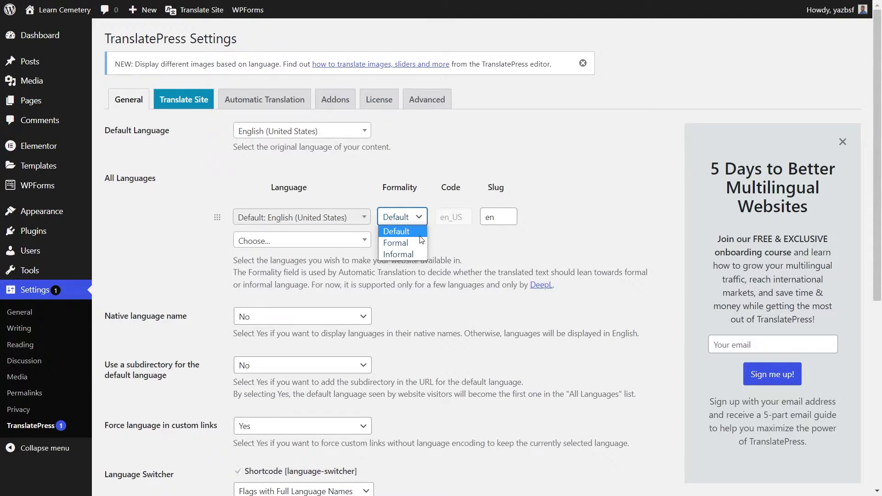
left_click(413, 233)
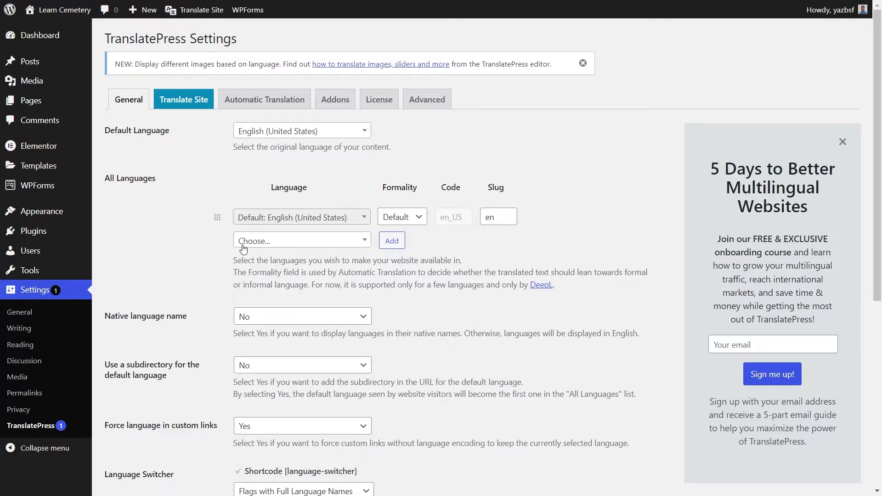
Step: Add Hindi as a translation language in the list of all languages
left_click(364, 243)
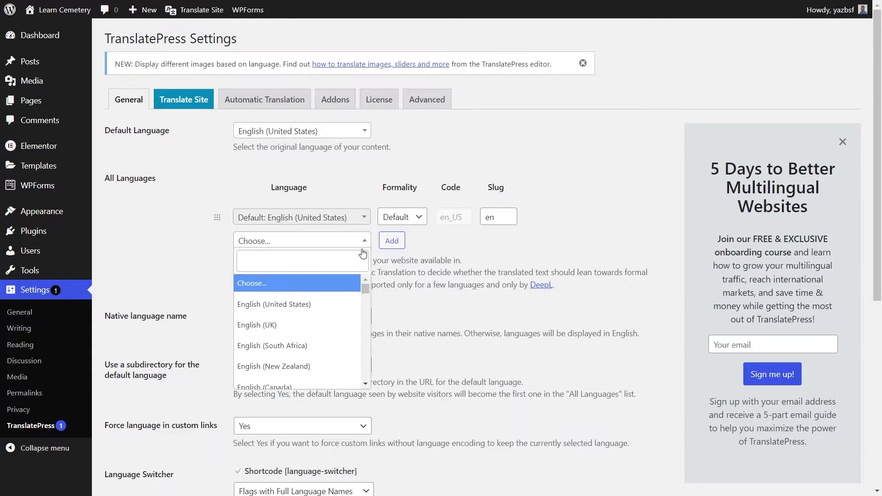
scroll(342, 305, "down", 10)
scroll(341, 307, "up", 10)
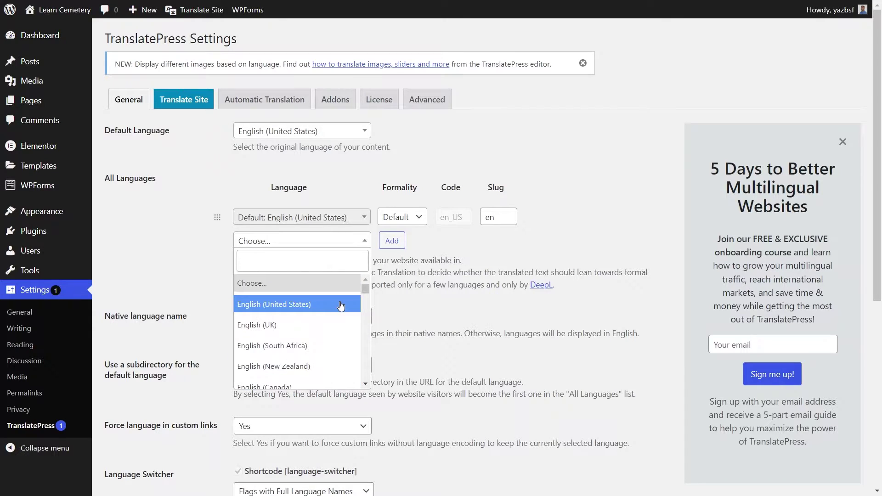
left_click(300, 268)
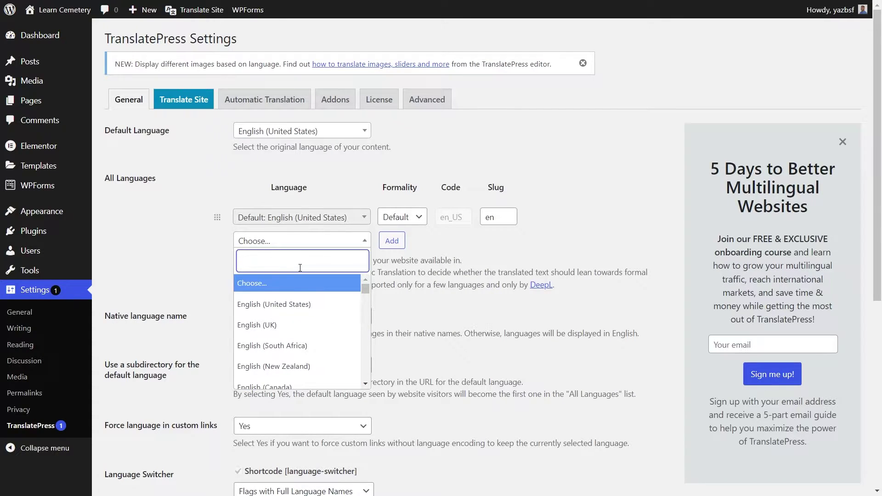
type("hindi")
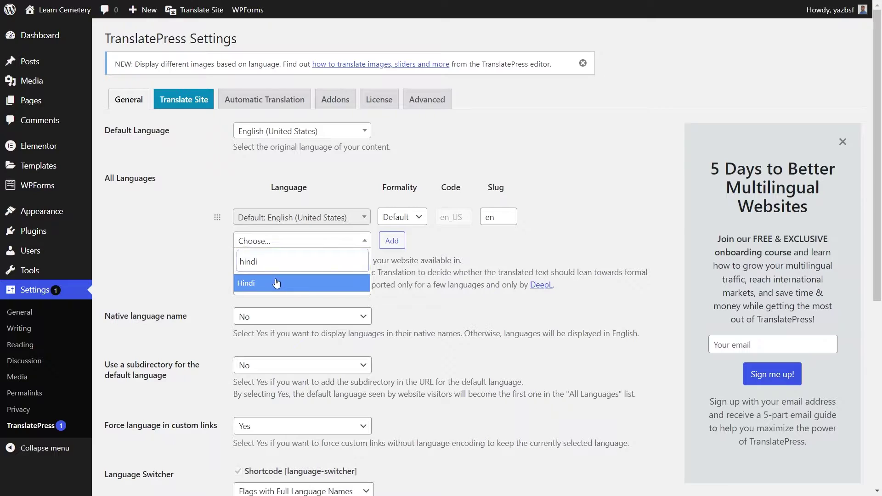
left_click(275, 282)
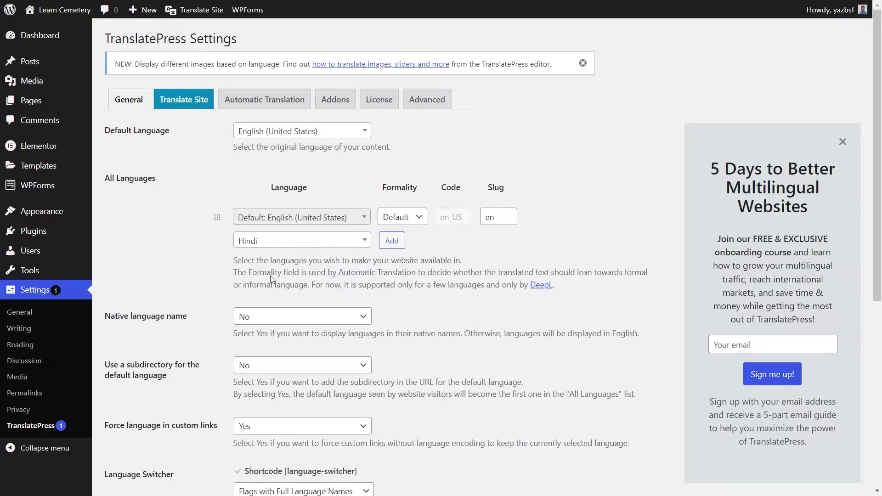
left_click(398, 246)
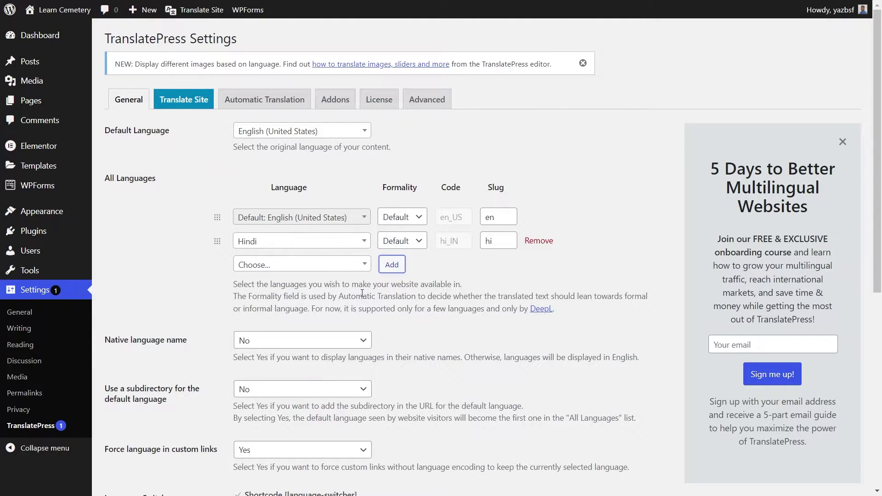
Step: Try to add Arabic as a further translation language below Hindi
left_click(364, 266)
scroll(324, 334, "down", 3)
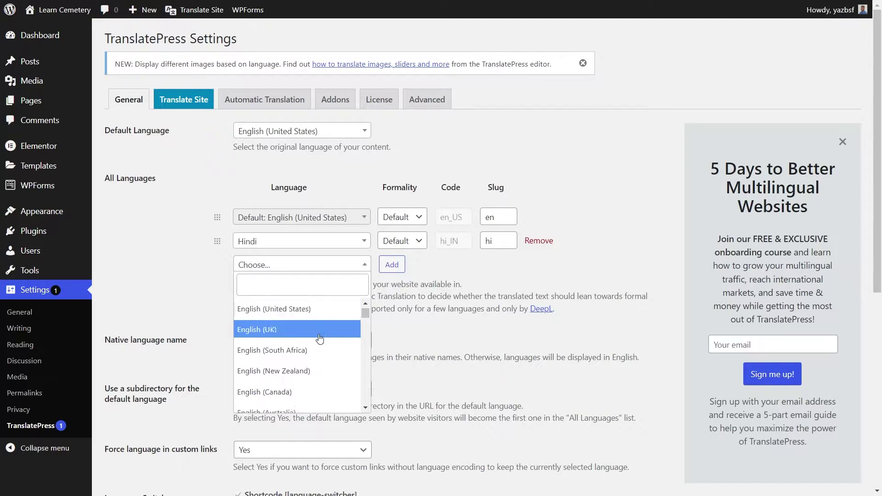
left_click(299, 359)
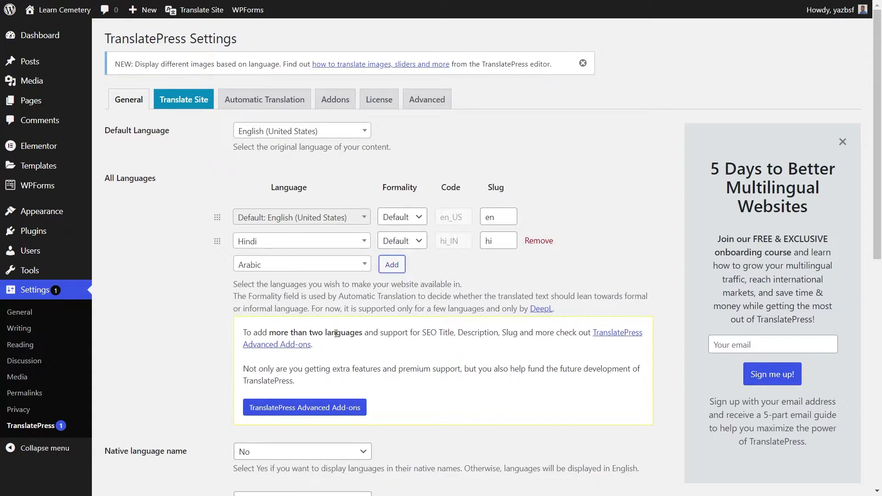
Step: Review the native language name, subdirectory, custom links and language switcher settings, including the display formats offered for the shortcode
scroll(404, 292, "down", 6)
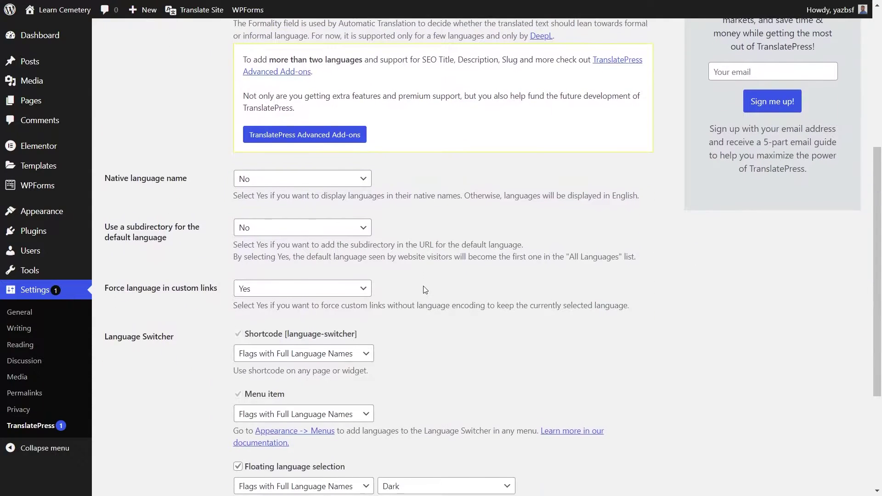
left_click(132, 188)
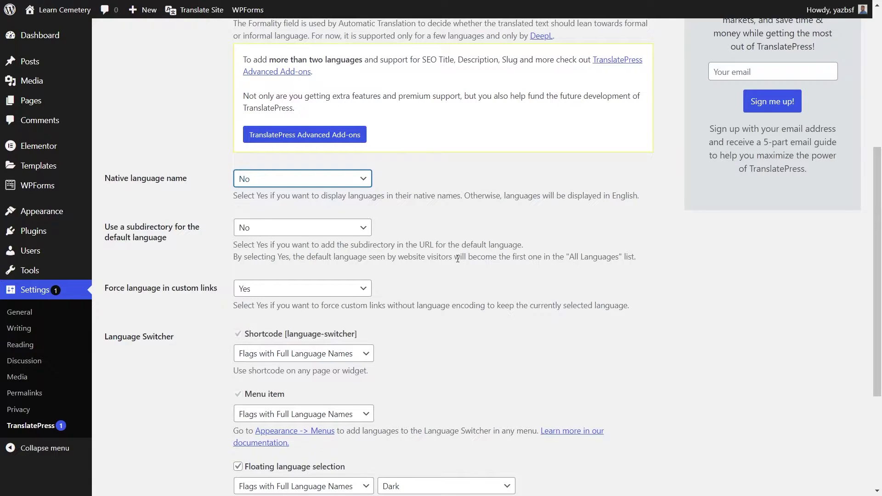
scroll(458, 258, "down", 4)
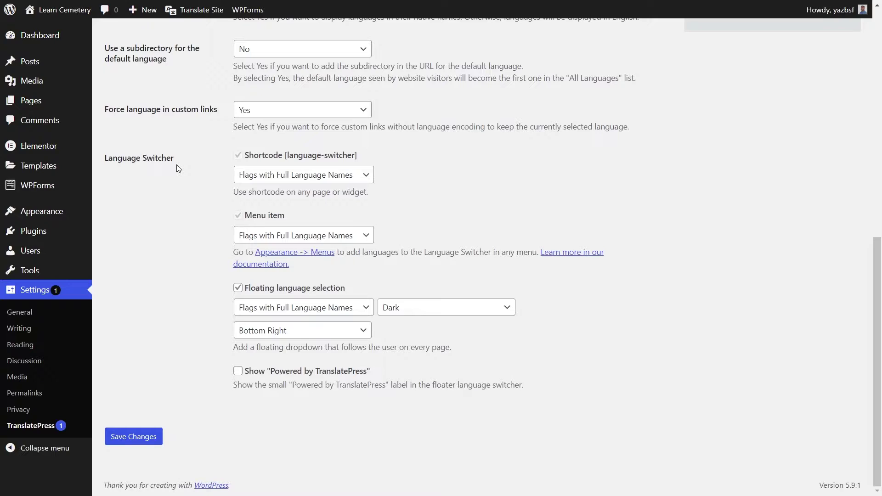
left_click_drag(244, 155, 359, 155)
left_click(388, 159)
left_click(356, 175)
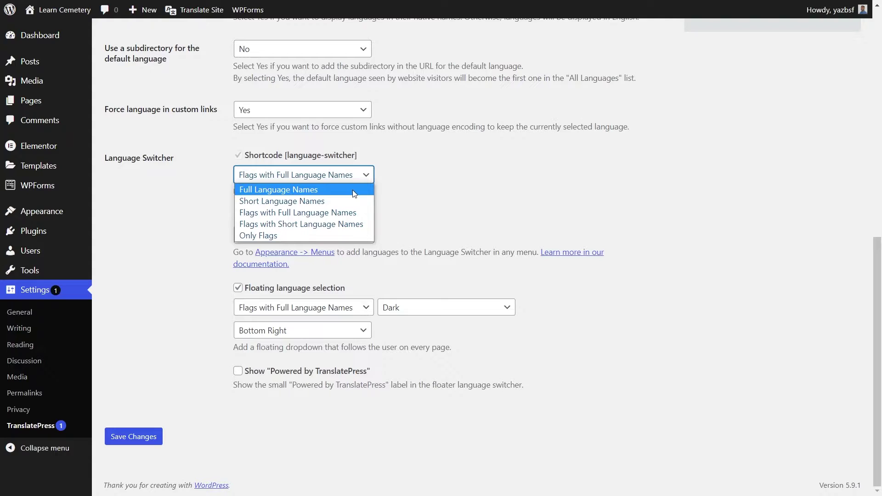
left_click(455, 186)
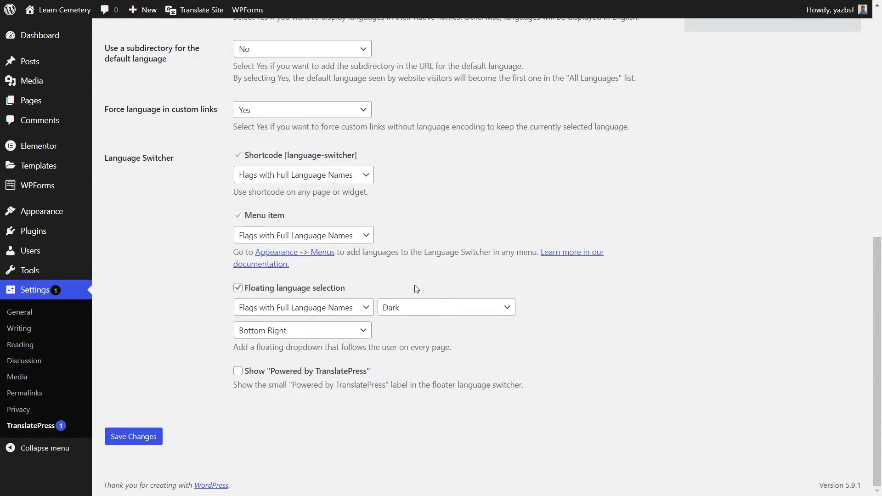
Step: Set the floating language selection to the Light theme, keep it at Bottom Right, and save the general settings
left_click(416, 308)
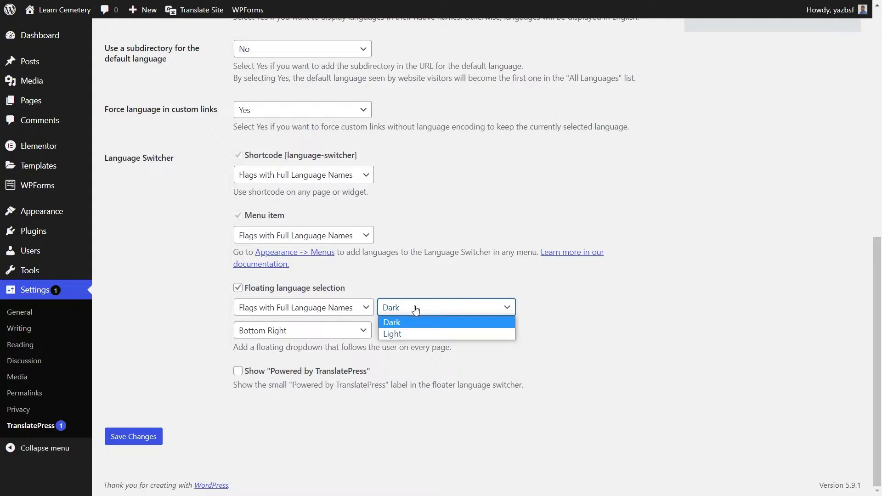
left_click(404, 333)
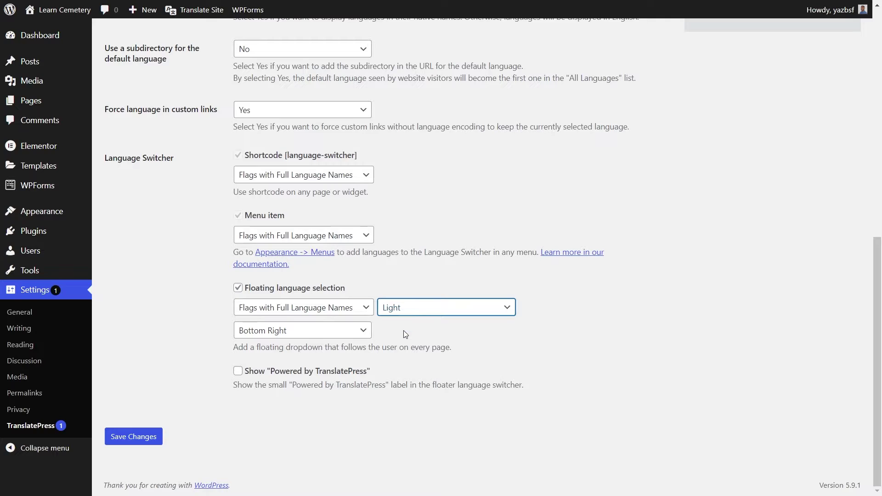
left_click(346, 334)
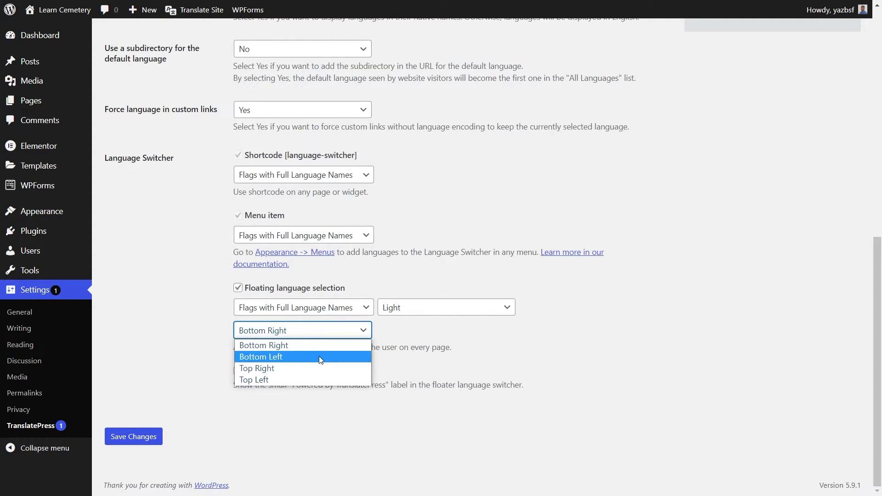
left_click(293, 345)
left_click(278, 393)
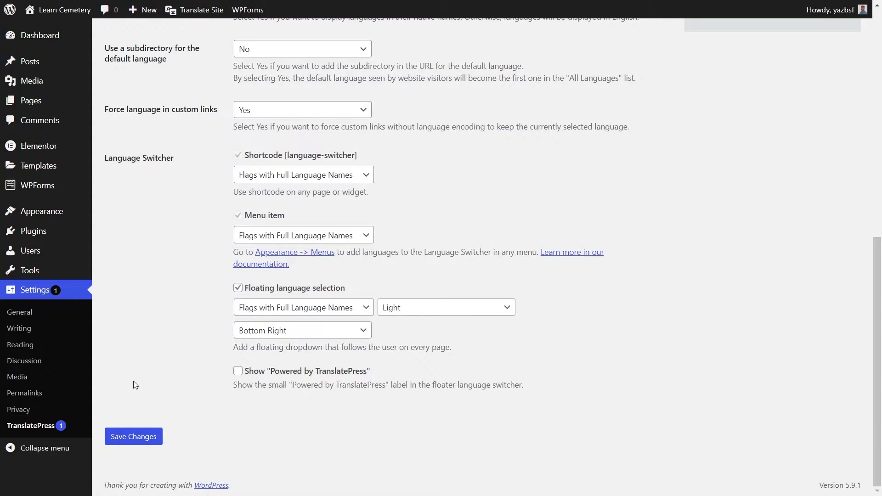
left_click(135, 438)
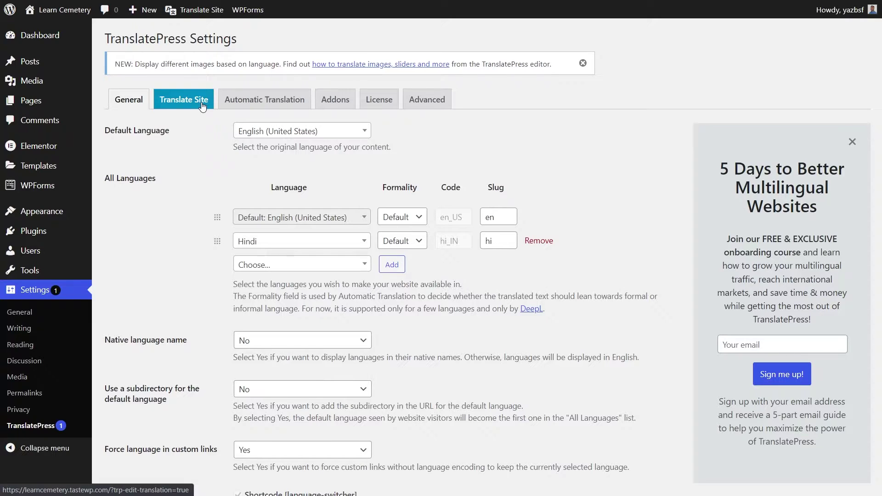
Step: Try enabling automatic translation and compare the Google Translate v2 and DeepL engine options, returning to Google Translate v2
left_click(289, 106)
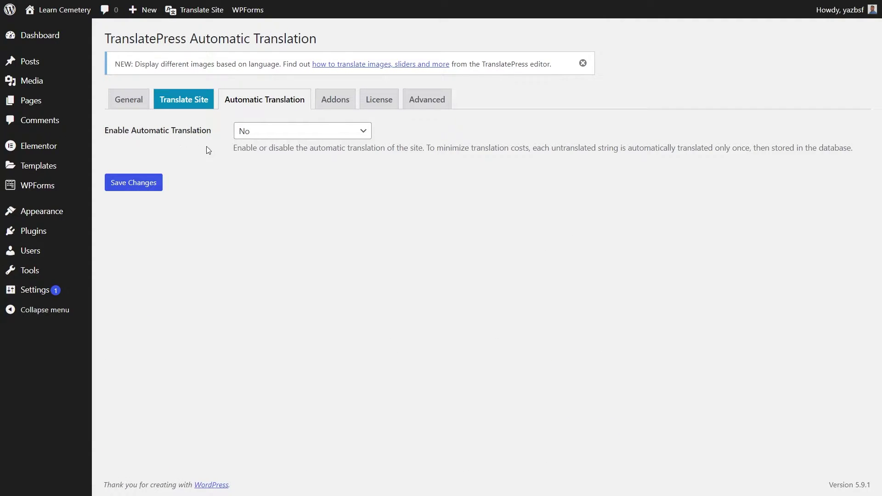
left_click(259, 136)
left_click(259, 156)
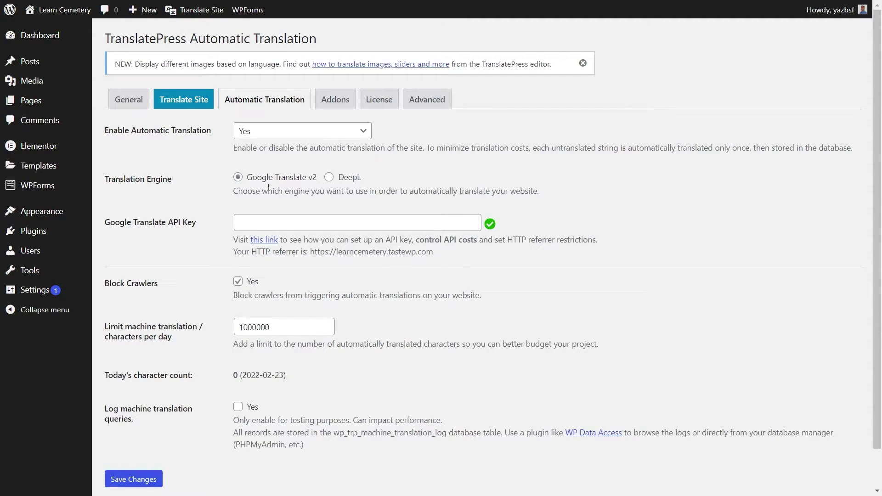
left_click(350, 178)
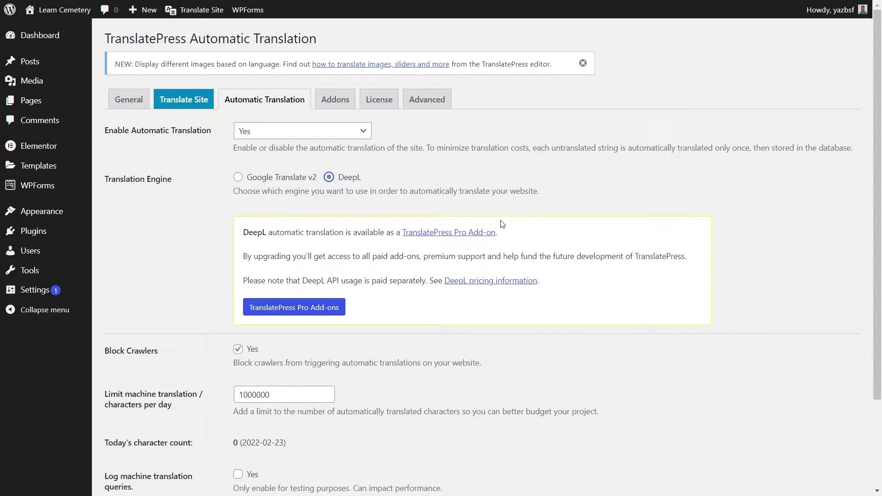
left_click(269, 179)
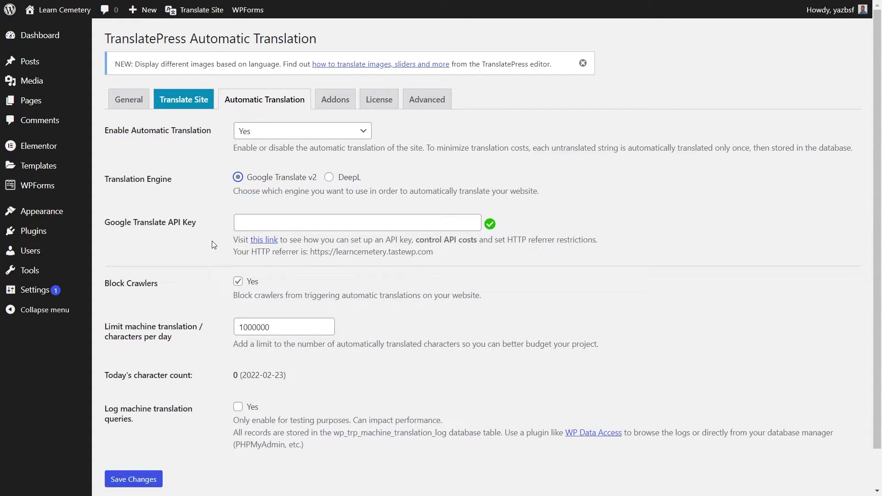
left_click(394, 202)
Step: Set Enable Automatic Translation back to No and save the automatic translation settings
left_click(339, 132)
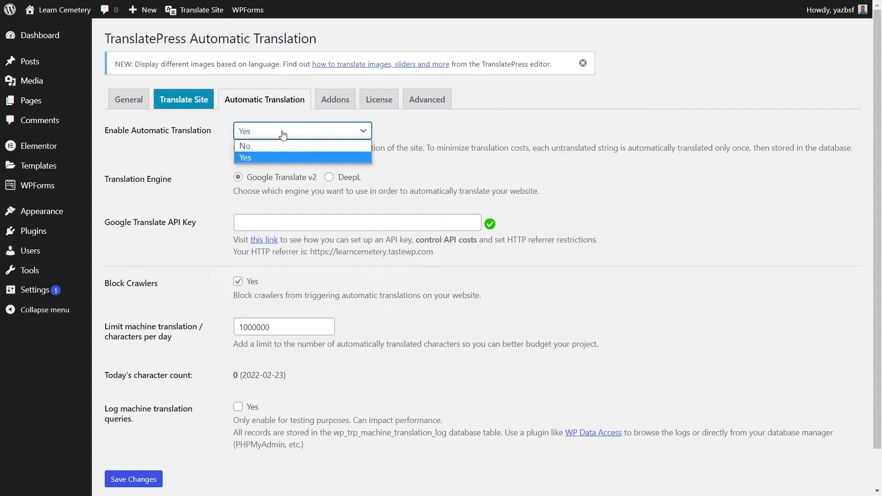
left_click(270, 154)
key("Return")
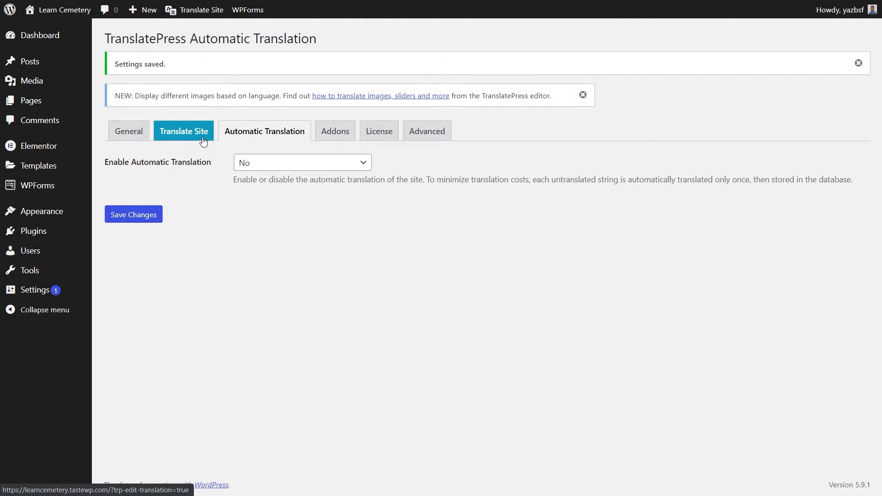
Step: Open the site translation editor, enter "Welcome in Hindi" as the Hindi translation of the "Welcome!" heading, and save it
mouse_move(174, 14)
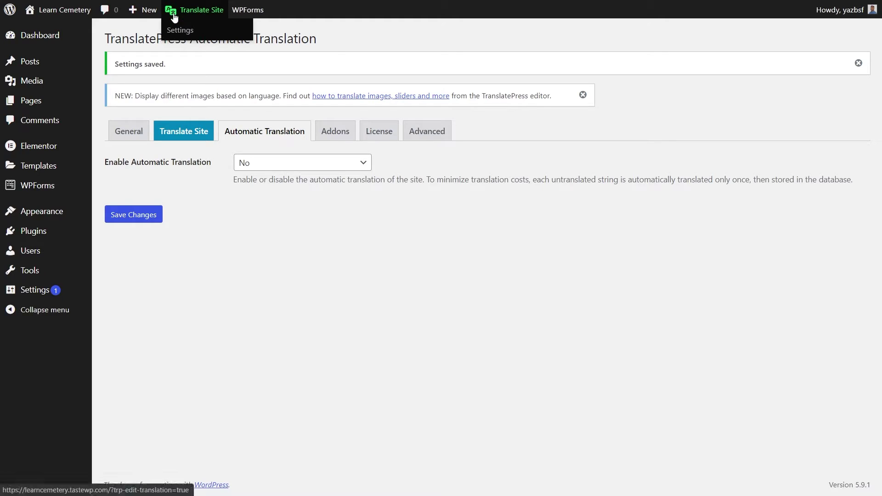
left_click(197, 12)
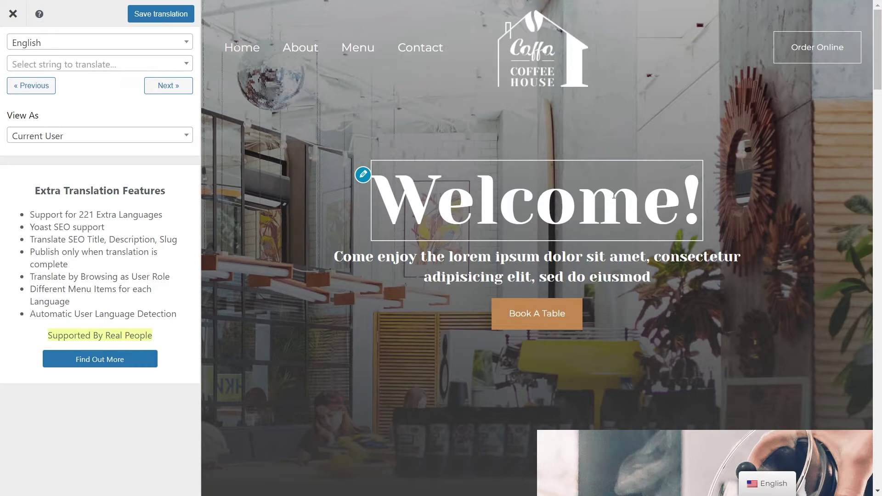
left_click(363, 175)
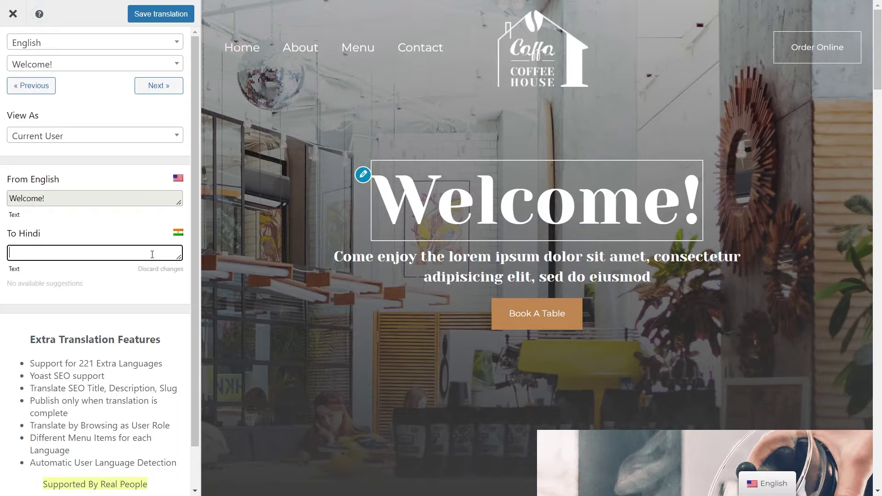
type("Welcome in Hindi")
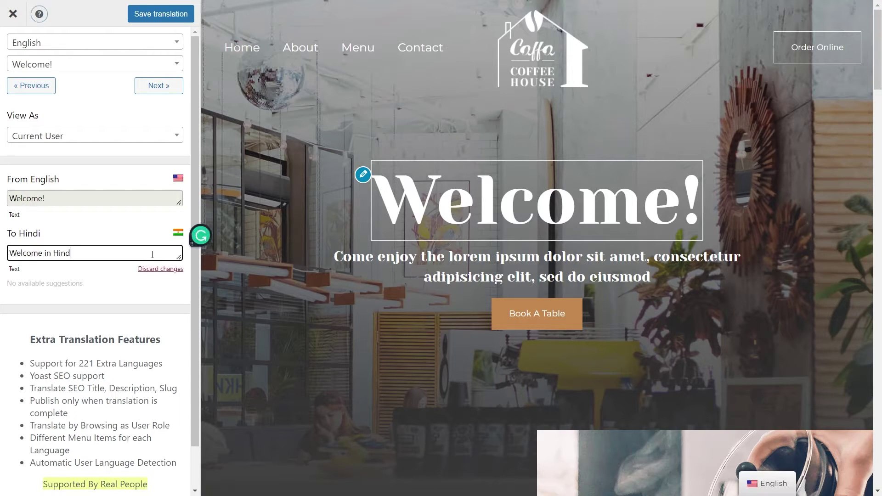
left_click(129, 232)
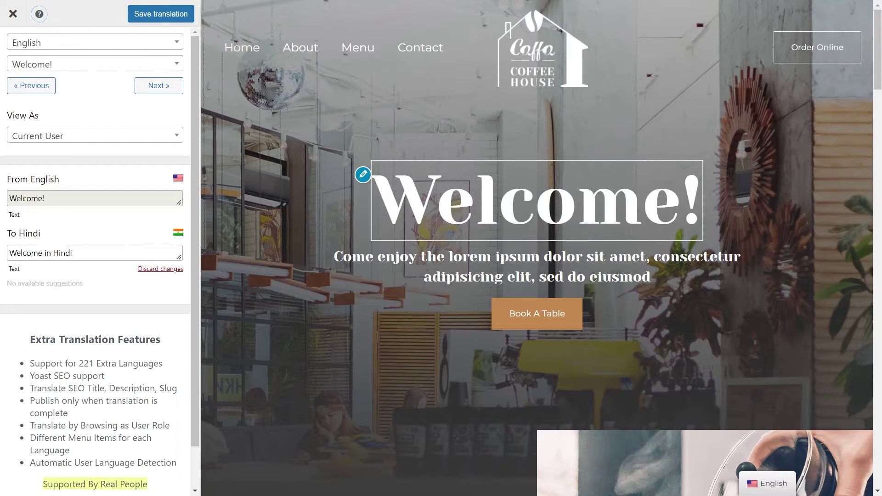
key("ctrl+s")
Step: Enter "Come enjoy the cafe (In Hindi)" as the Hindi translation of the text below the "Welcome!" heading and save it
left_click(160, 86)
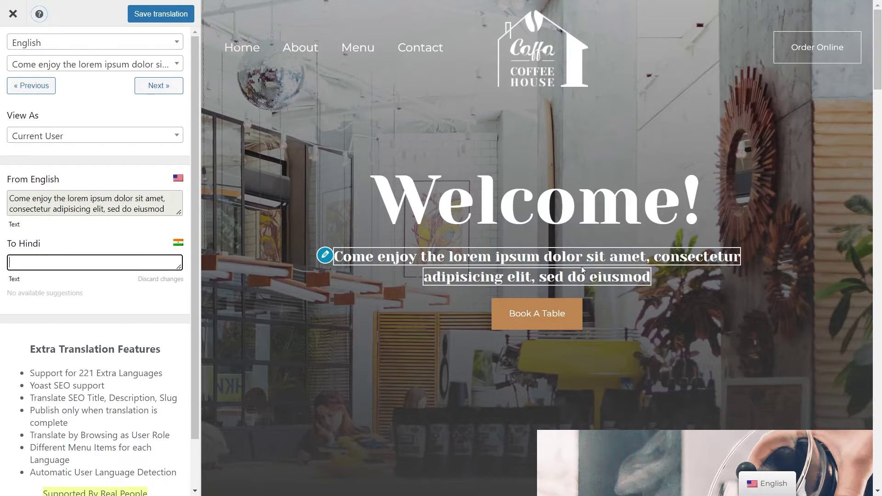
left_click(172, 67)
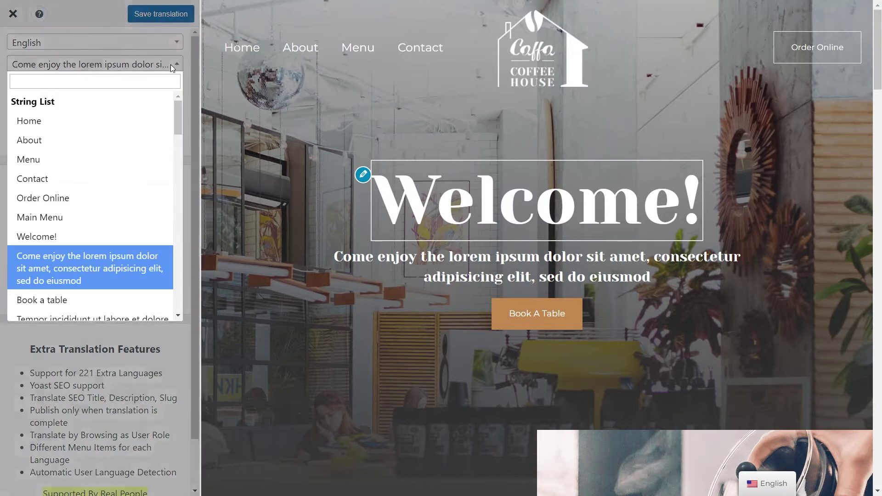
mouse_move(180, 115)
left_mouse_down()
mouse_move(176, 302)
mouse_move(179, 112)
left_mouse_up()
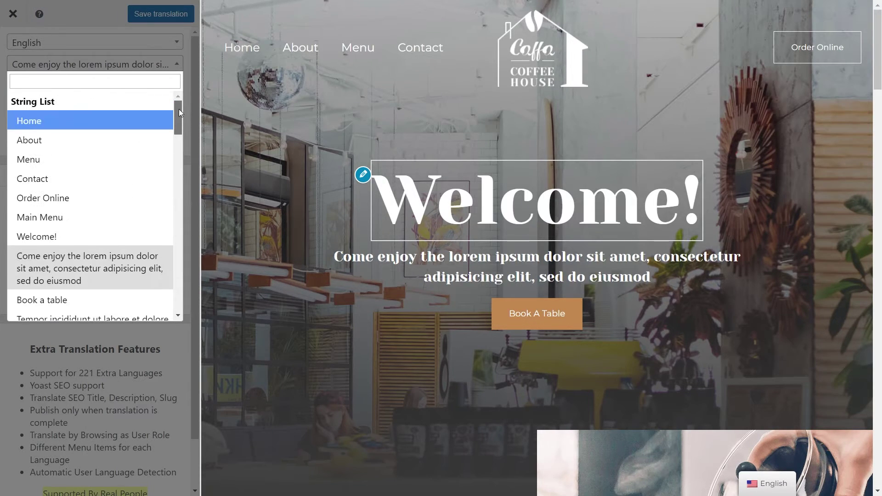
left_click(184, 96)
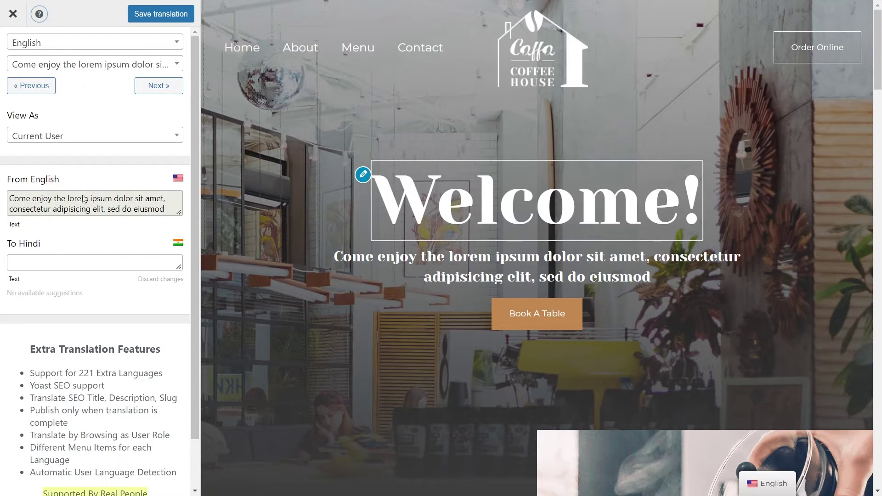
left_click(59, 260)
type("Come enjoy the cafe")
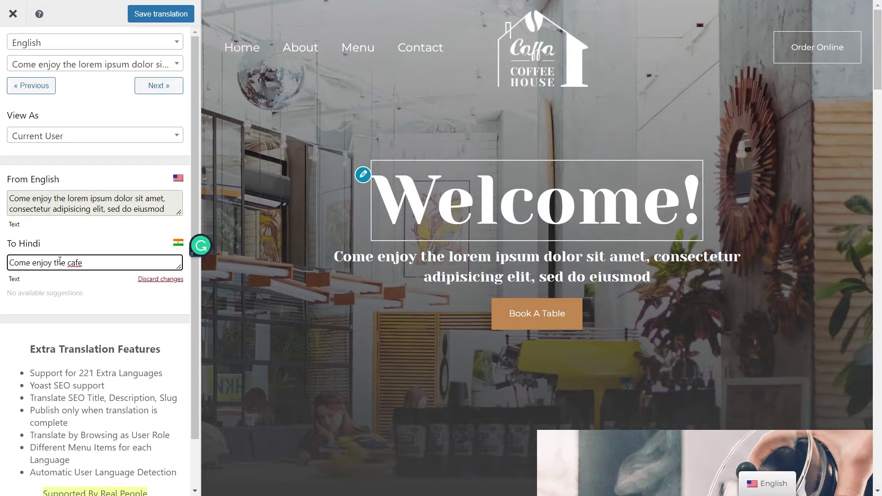
type(" (In Hindi)")
left_click(161, 13)
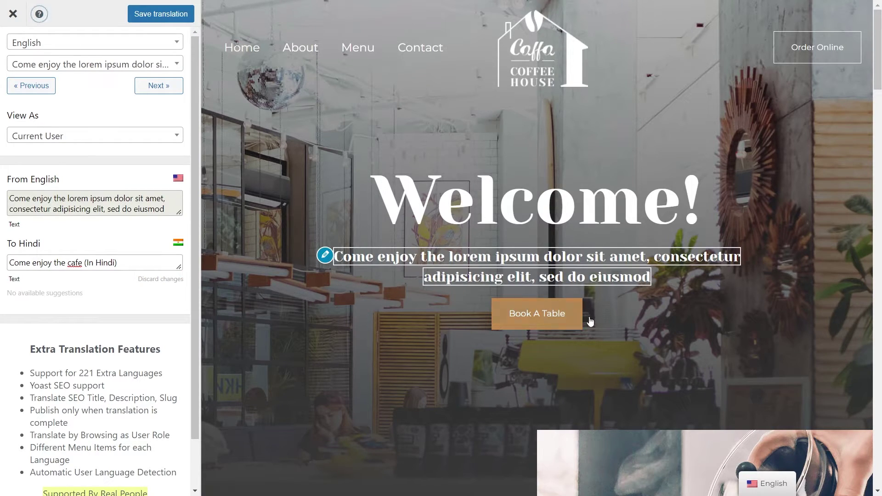
Step: Open the first Instagram gallery image for translation and examine its English and Hindi image source fields, leaving the Hindi source empty
mouse_move(776, 484)
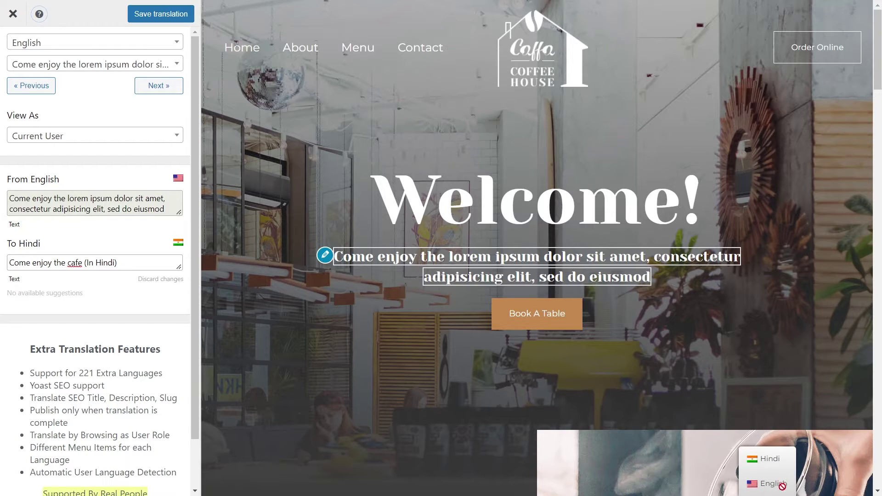
scroll(783, 486, "down", 15)
left_click(268, 181)
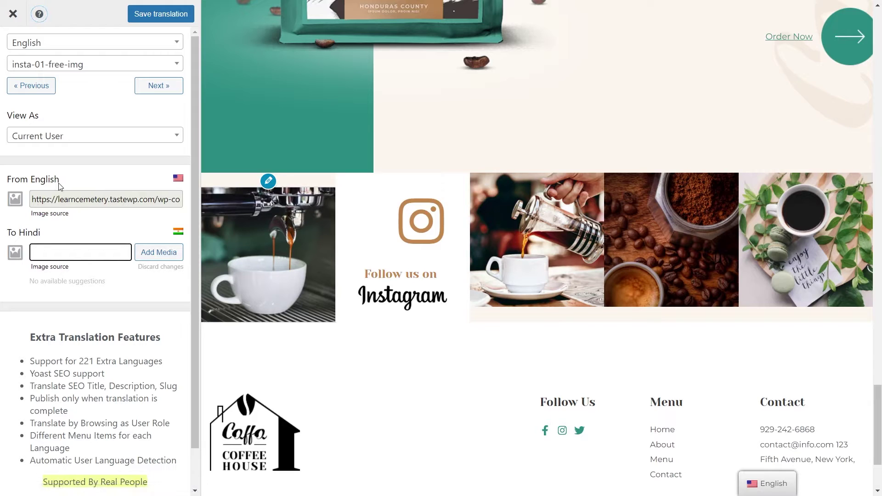
left_click_drag(39, 201, 202, 204)
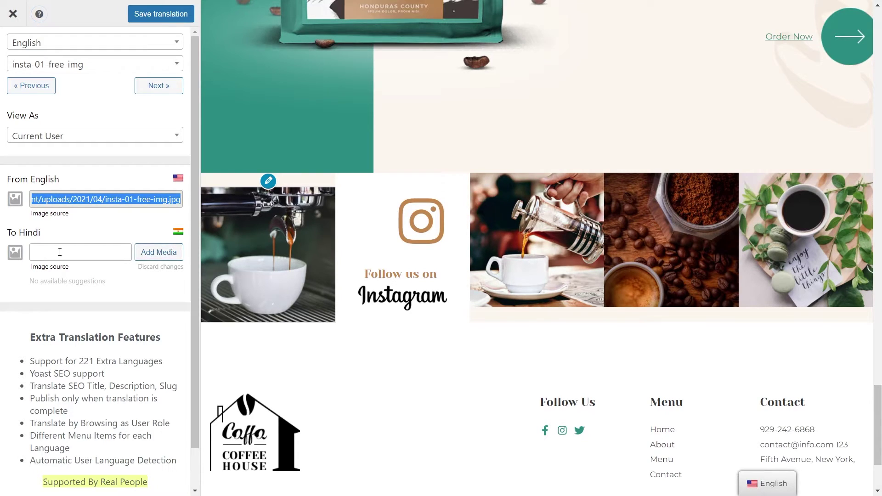
left_click(99, 255)
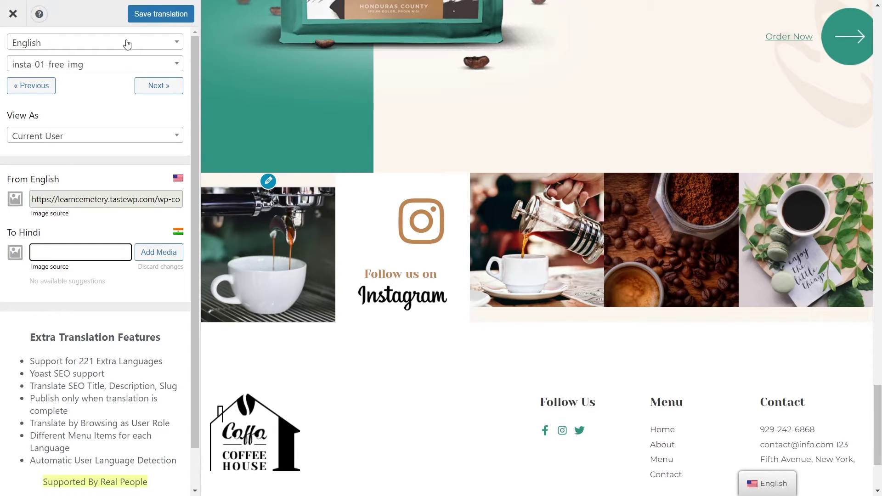
left_click(150, 20)
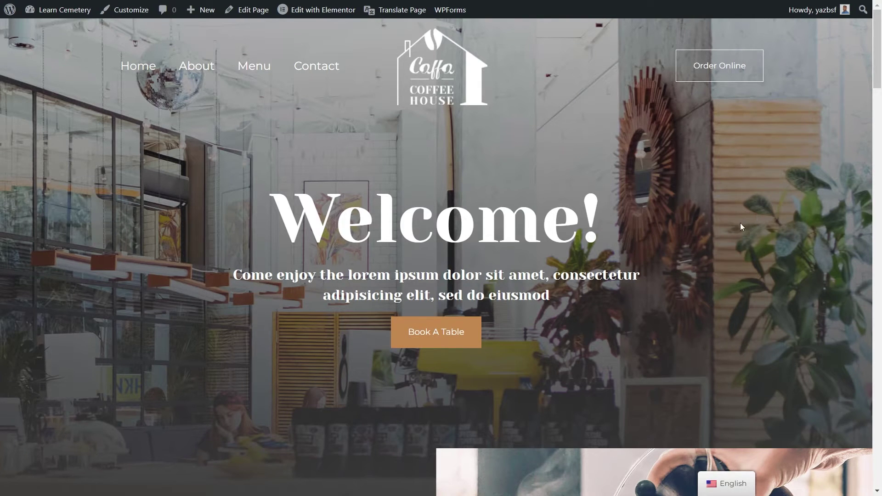
Step: Switch the live home page to Hindi with the floating language switcher and check the translated heading and the text below it
mouse_move(730, 486)
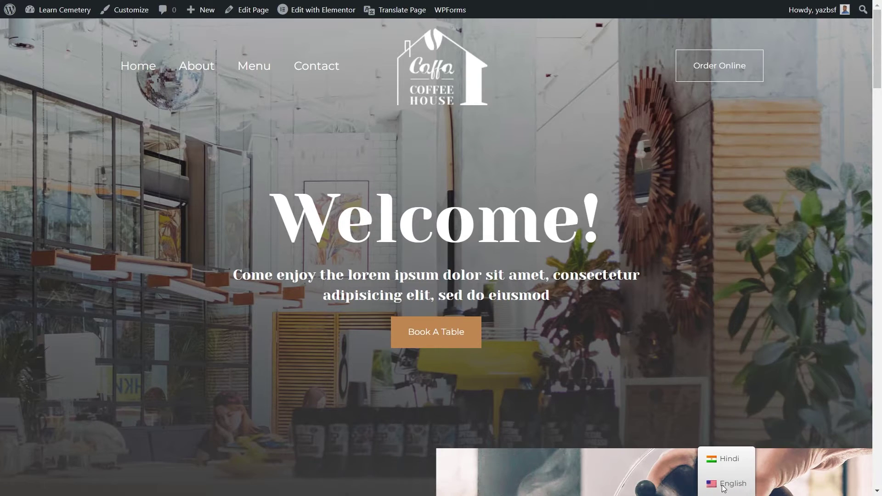
left_click(718, 459)
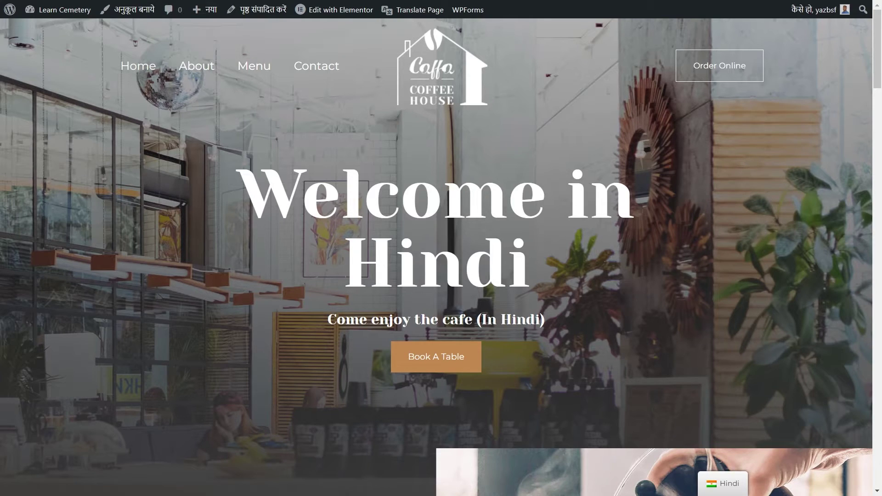
left_click_drag(479, 320, 553, 319)
left_click(567, 321)
left_click_drag(238, 184, 590, 288)
left_click(606, 294)
mouse_move(337, 14)
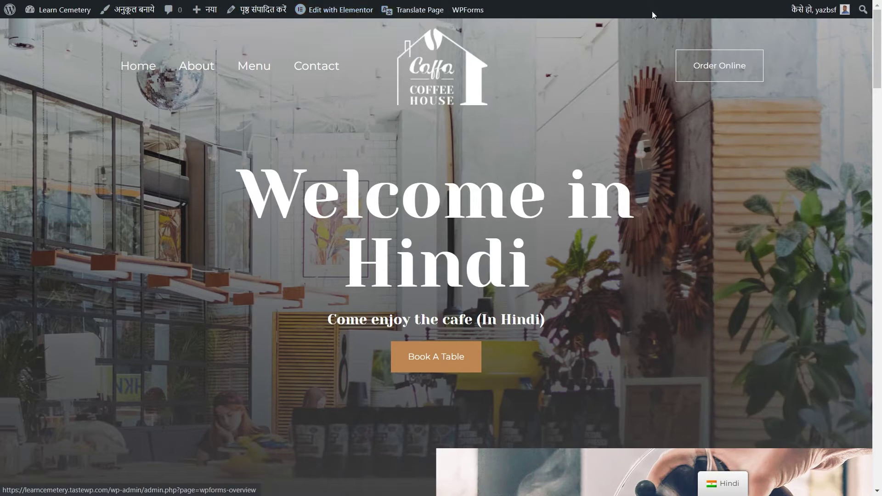
Step: Switch the live home page back to English and open the site's menu structure for editing in the dashboard
mouse_move(817, 17)
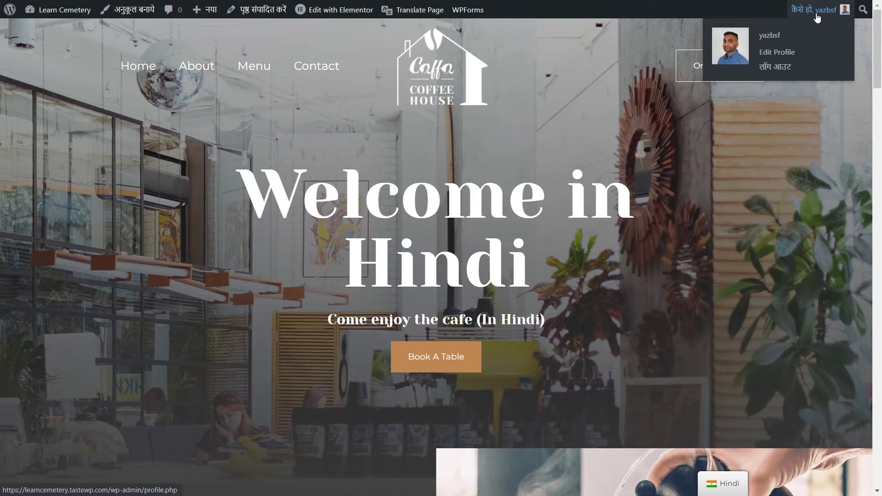
left_click(732, 457)
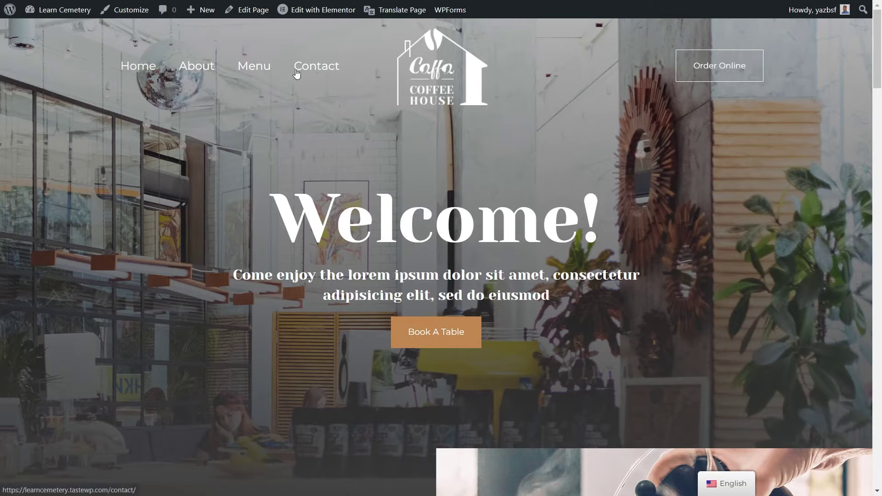
mouse_move(58, 9)
left_click(43, 31)
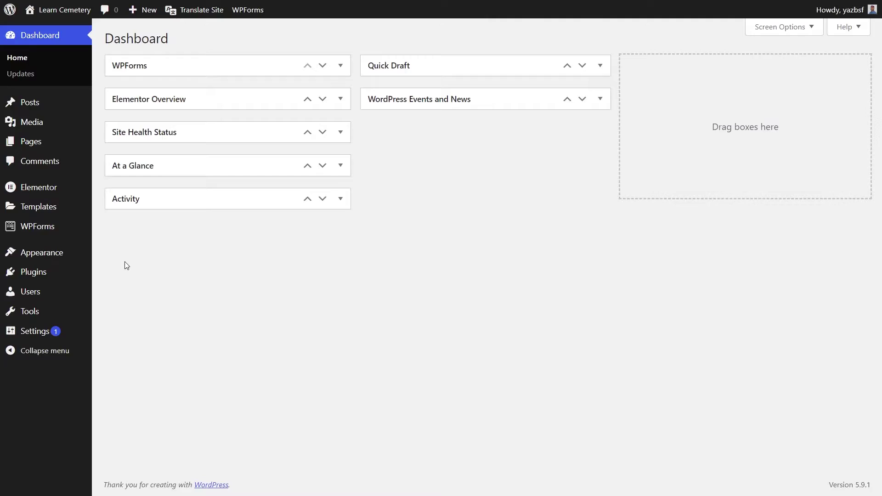
mouse_move(58, 263)
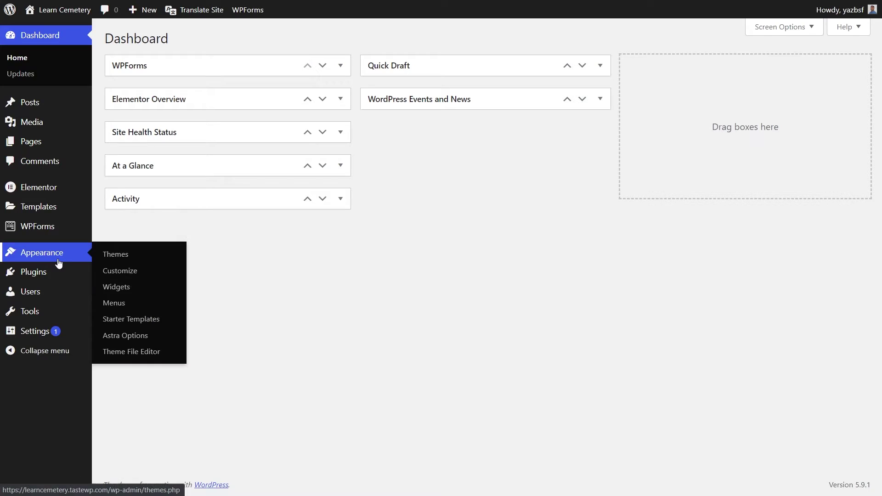
left_click(113, 303)
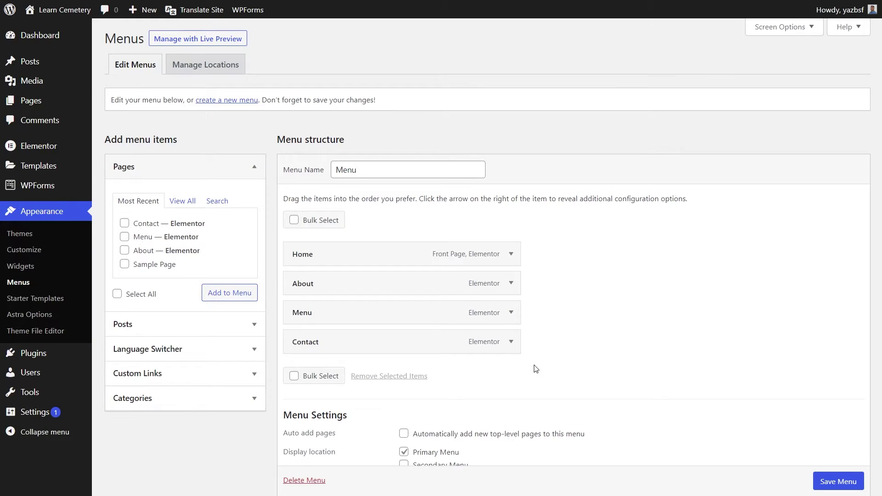
scroll(545, 307, "down", 3)
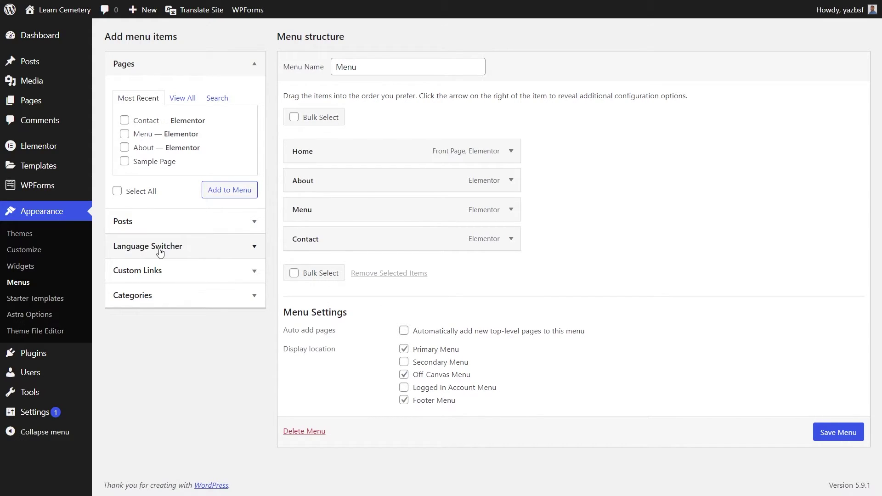
Step: Add the English and Hindi language switcher items below Contact in the site menu, save it, and view the live site
left_click(202, 252)
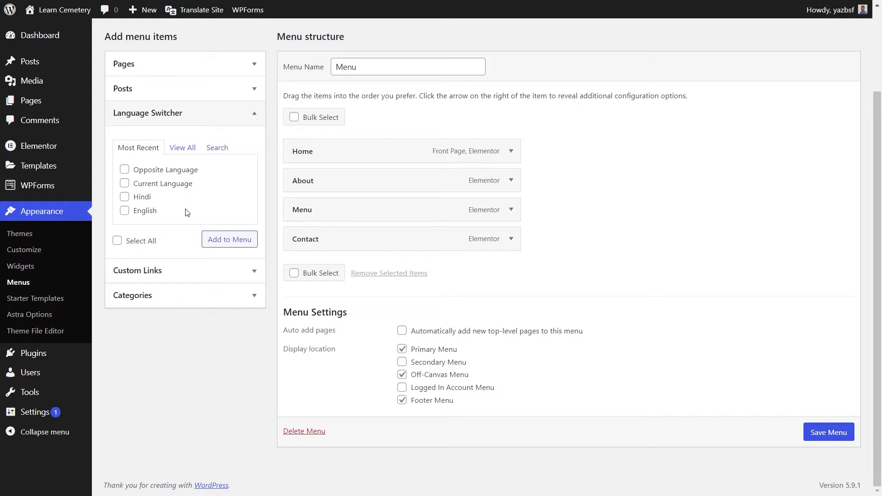
left_click(124, 210)
left_click(125, 196)
left_click(218, 244)
left_click_drag(366, 303, 363, 269)
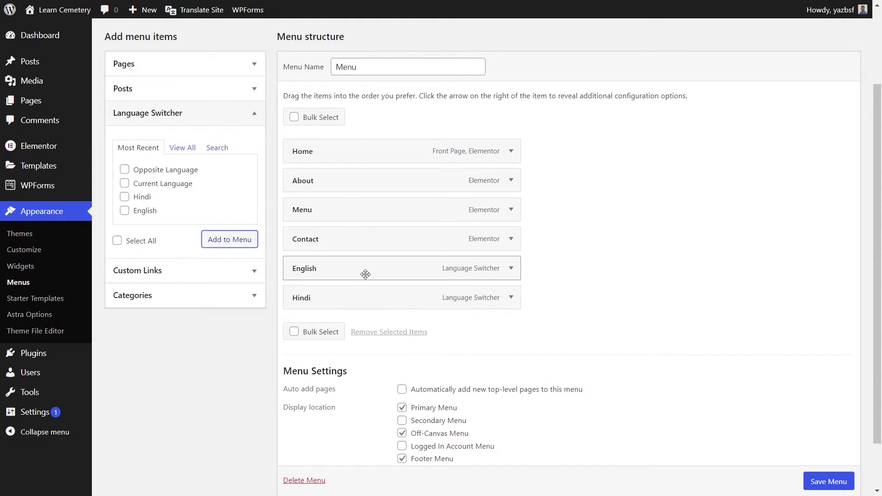
left_click(836, 487)
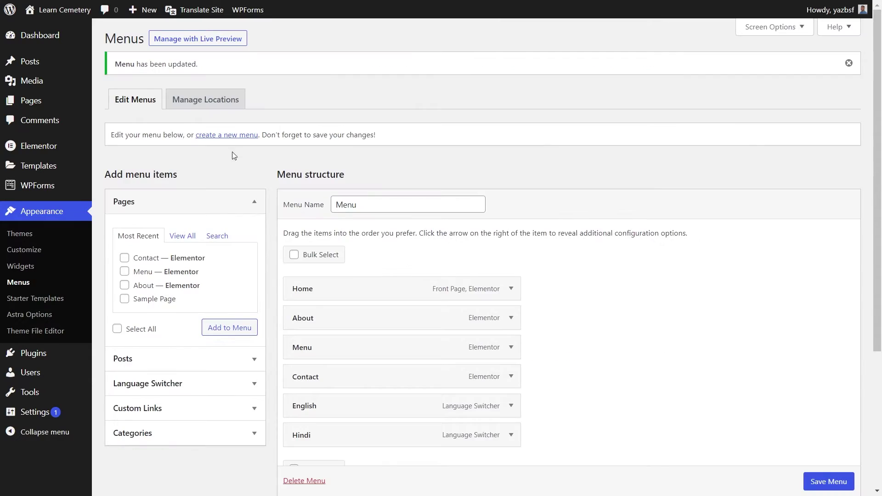
mouse_move(60, 13)
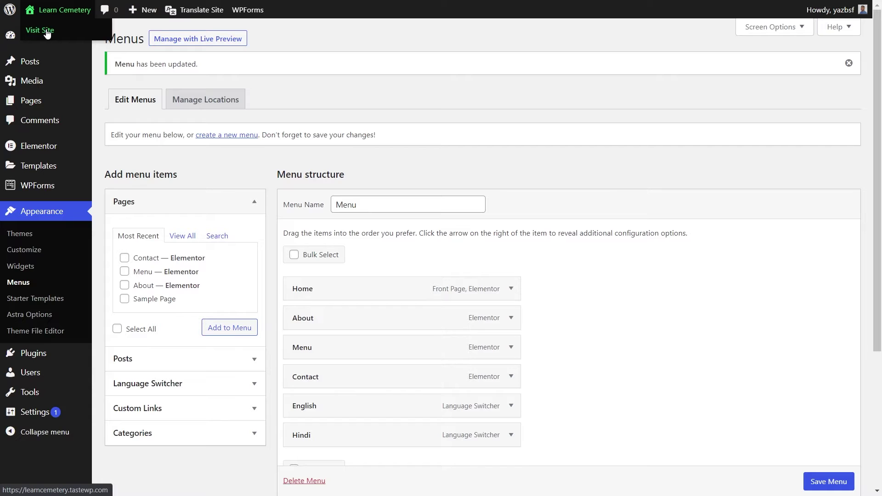
left_click(47, 32)
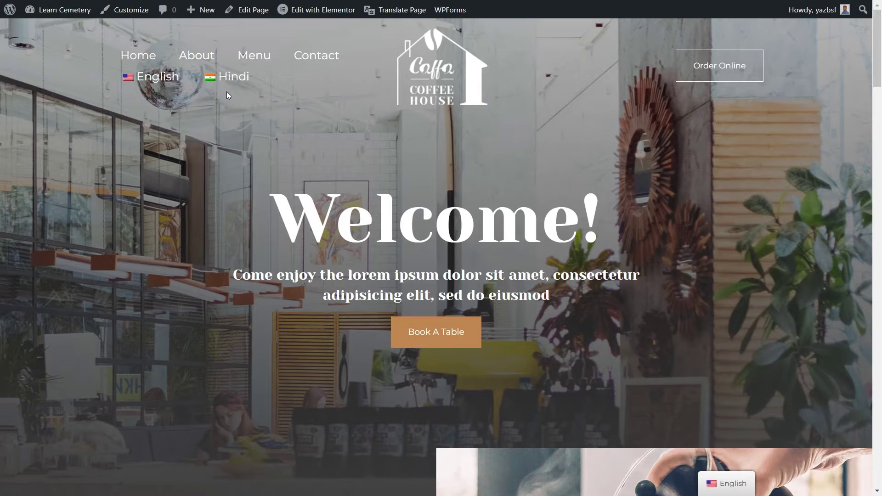
Step: In the TranslatePress settings, set the menu item language switcher to Only Flags
mouse_move(64, 10)
left_click(57, 30)
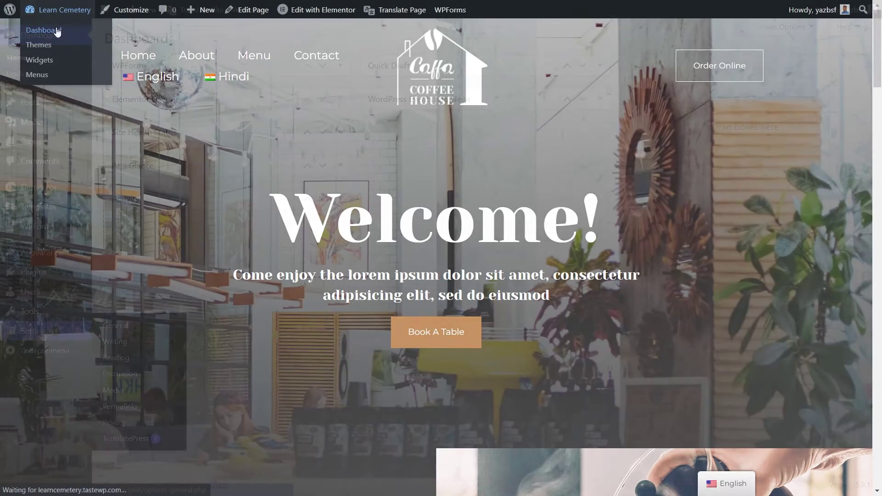
mouse_move(46, 331)
left_click(154, 440)
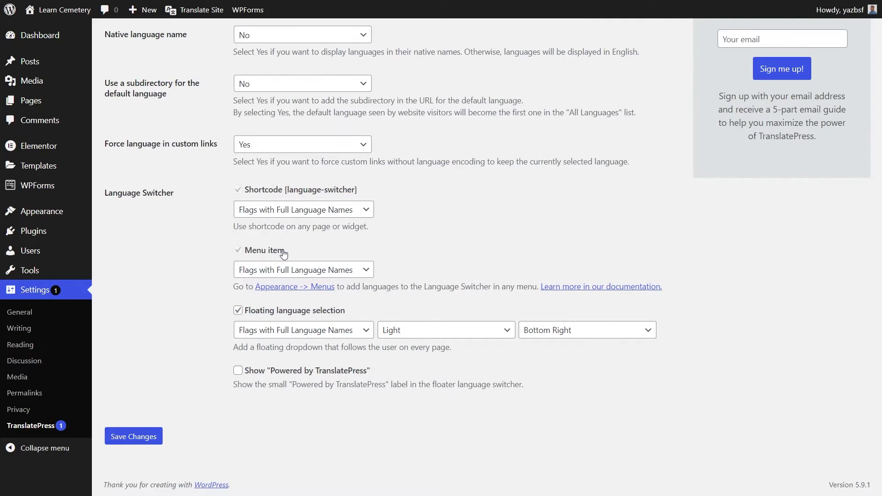
left_click(269, 273)
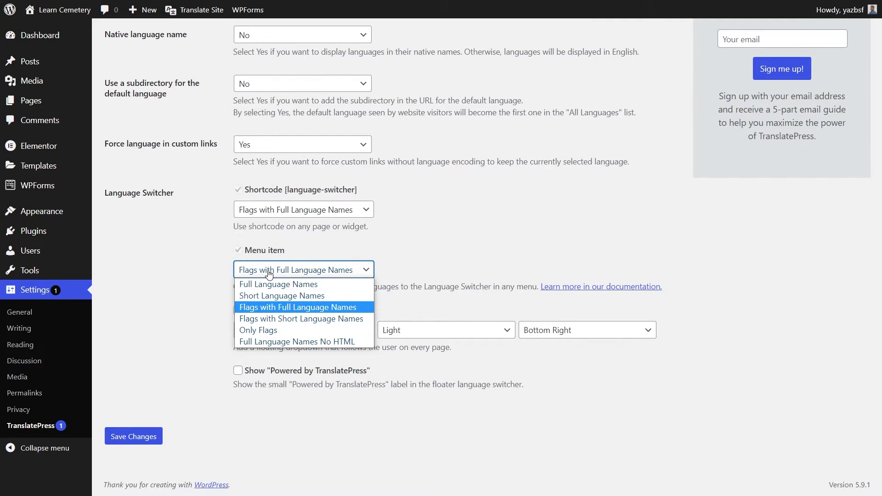
left_click(272, 331)
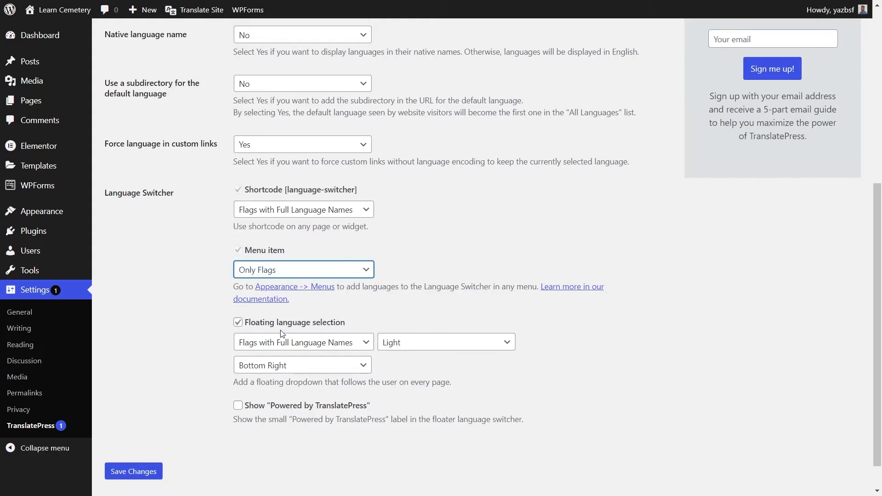
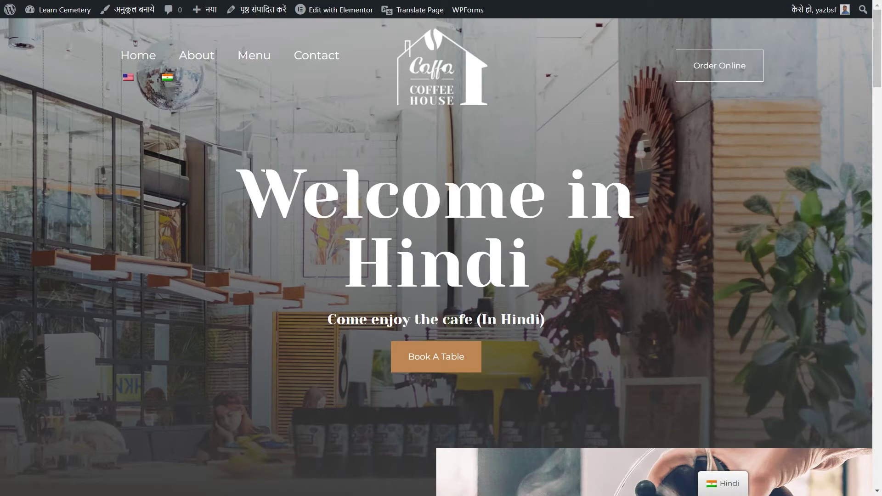
Step: Check the Hindi welcome texts on the live home page and test the menu's English flag and the floating language switcher
left_click_drag(569, 327, 172, 220)
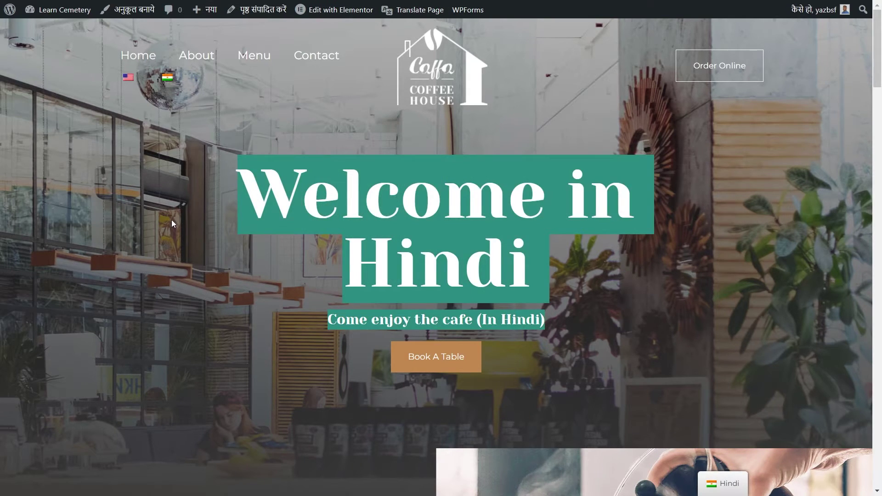
left_click(172, 220)
left_click(128, 76)
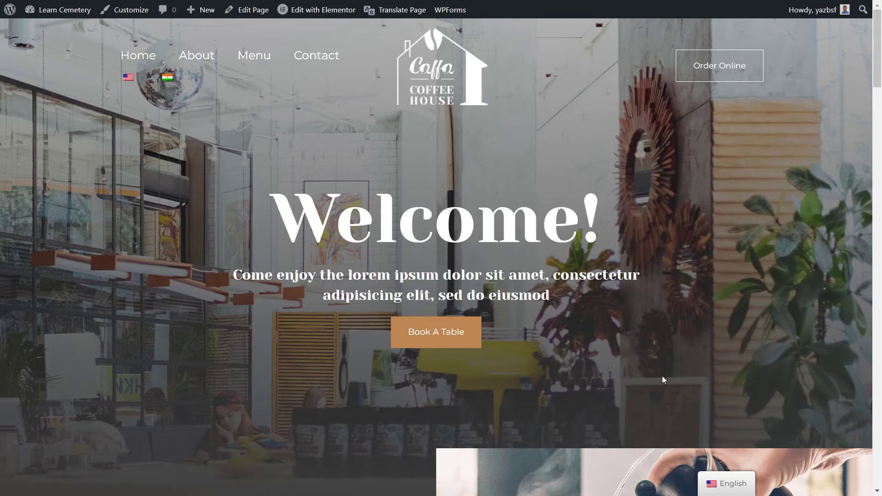
mouse_move(720, 473)
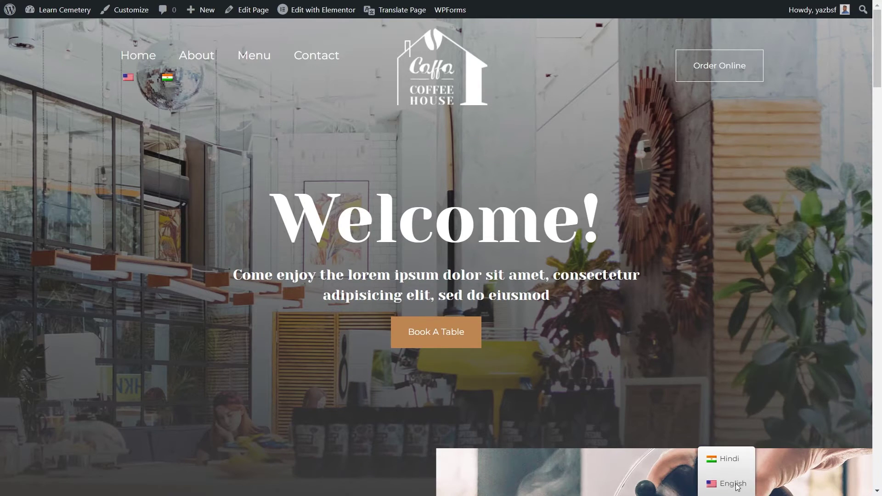
left_click(730, 459)
left_click(733, 460)
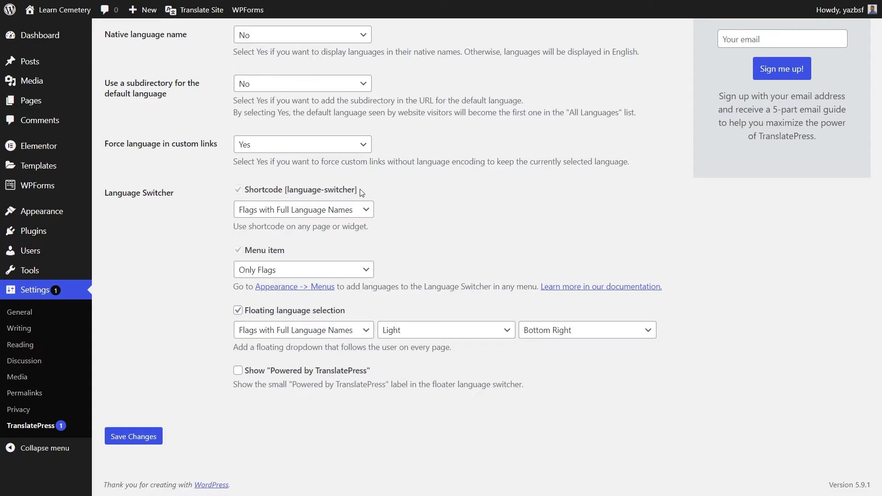
Step: Copy the [language-switcher] shortcode from the TranslatePress settings and open the home page in the Elementor editor
left_click_drag(359, 189, 283, 189)
right_click(322, 189)
left_click(343, 196)
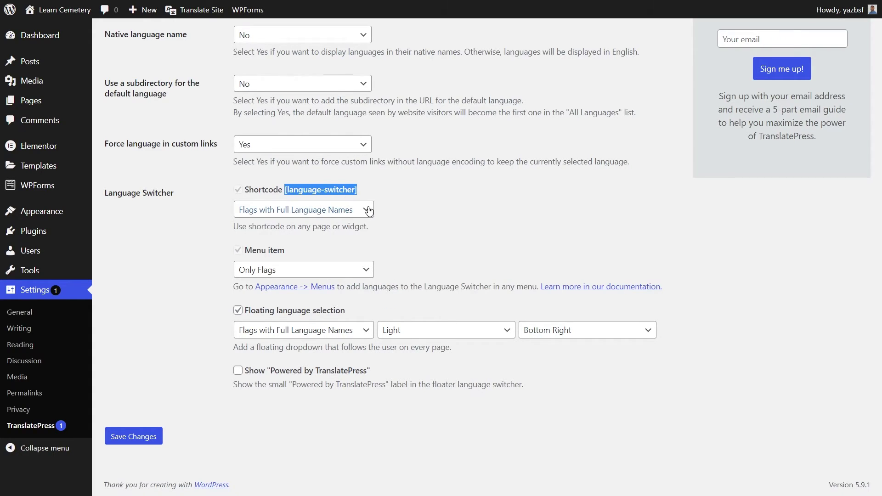
scroll(217, 92, "up", 7)
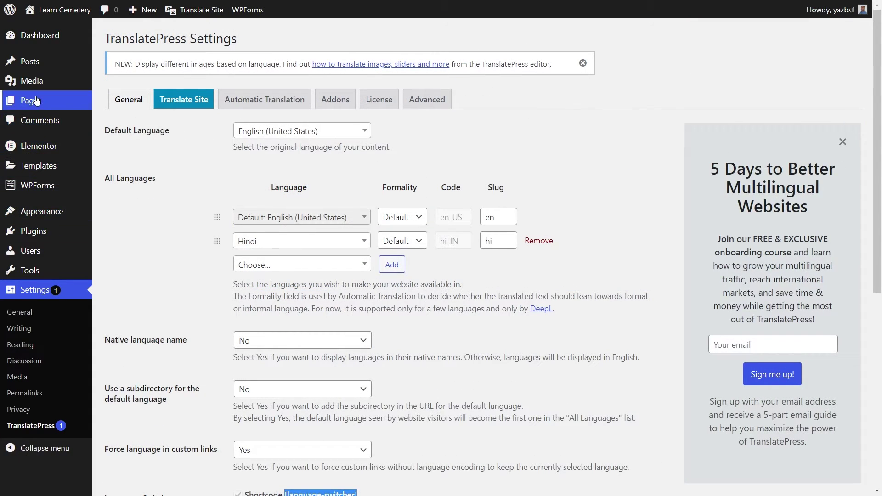
left_click(31, 101)
left_click(261, 209)
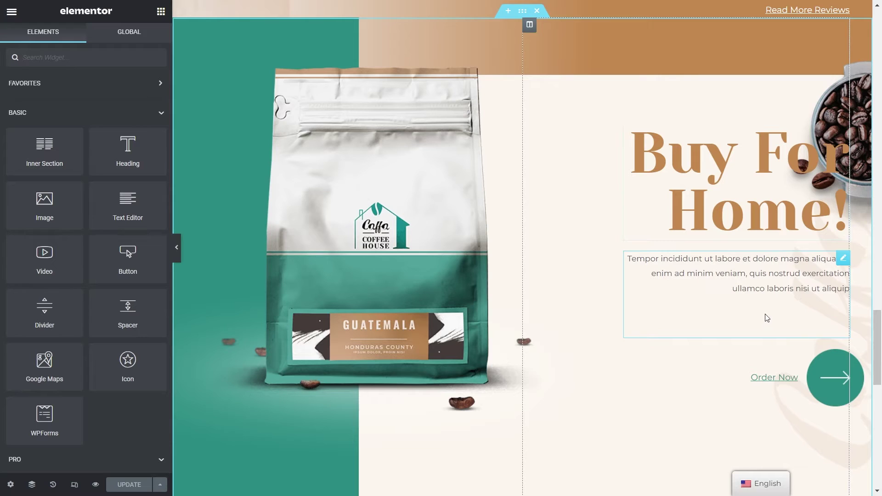
Step: Add a Shortcode widget below the "Buy For Home!" paragraph, enter [language-switcher] as its shortcode, and apply it
left_click(110, 58)
type("shortcode")
left_click_drag(44, 96, 747, 329)
right_click(50, 148)
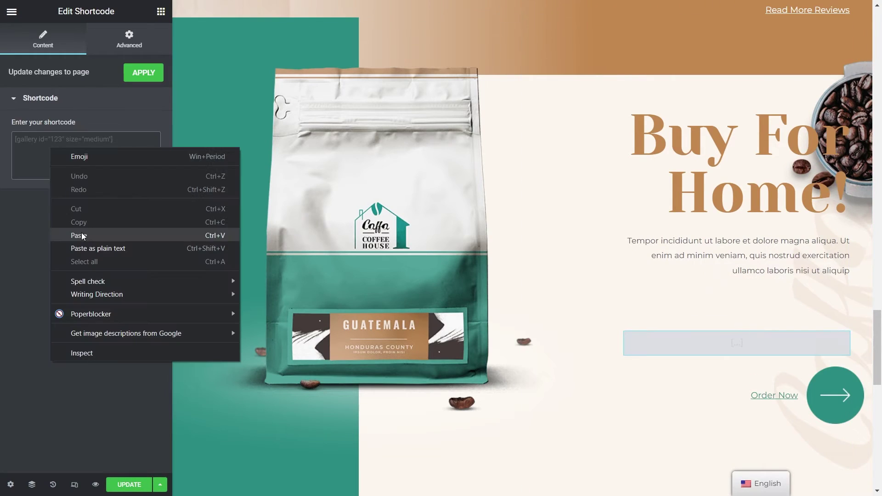
left_click(82, 234)
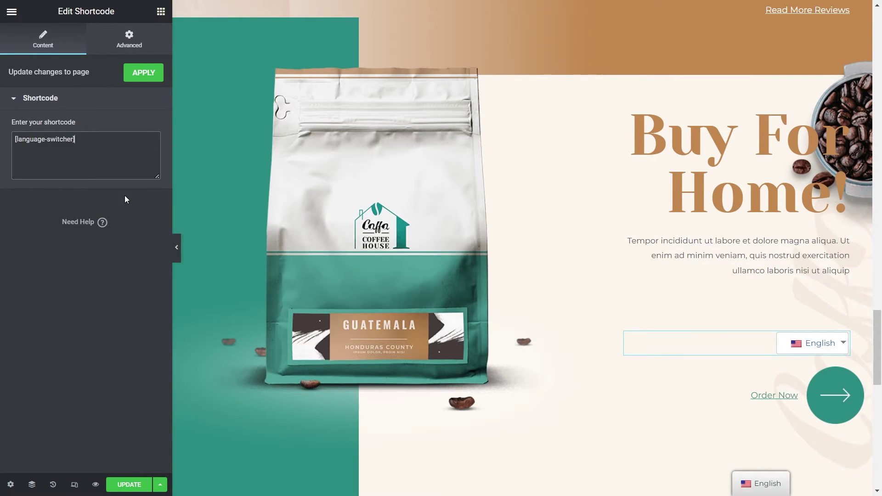
left_click(143, 75)
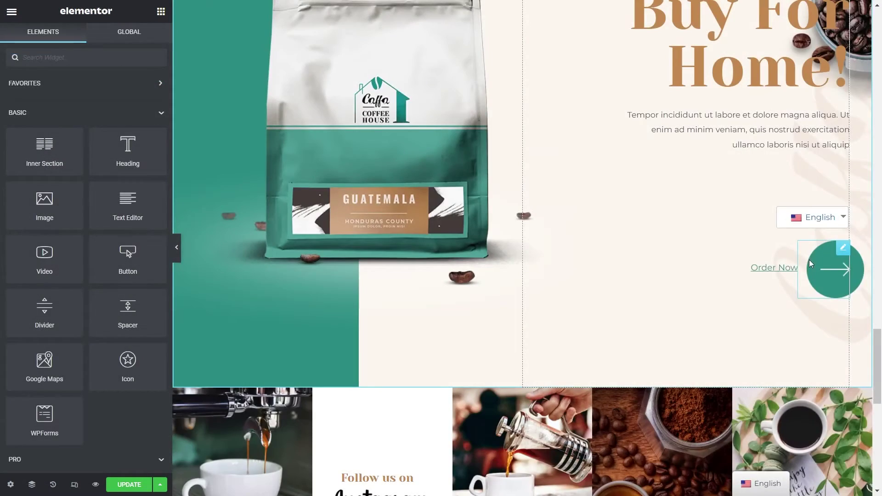
Step: Try the Hindi option of the embedded language switcher in the editor and open the live page
scroll(830, 257, "up", 2)
mouse_move(818, 298)
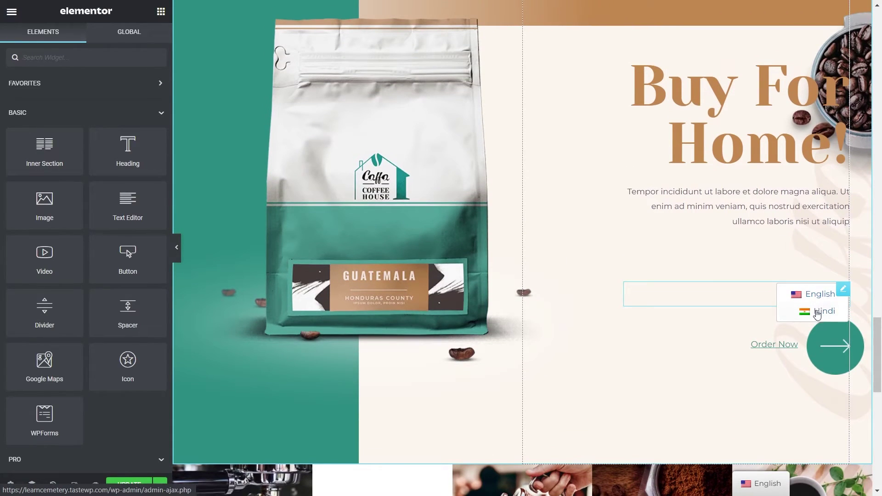
left_click(816, 316)
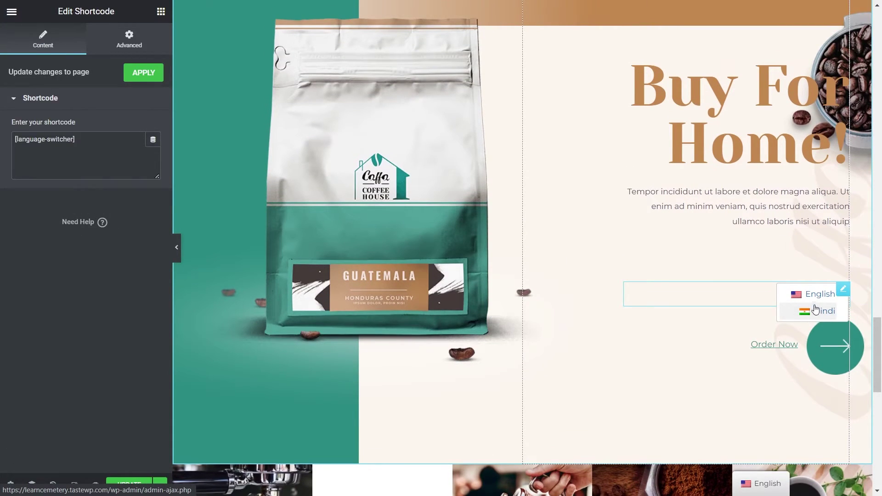
left_click(12, 12)
left_click(55, 189)
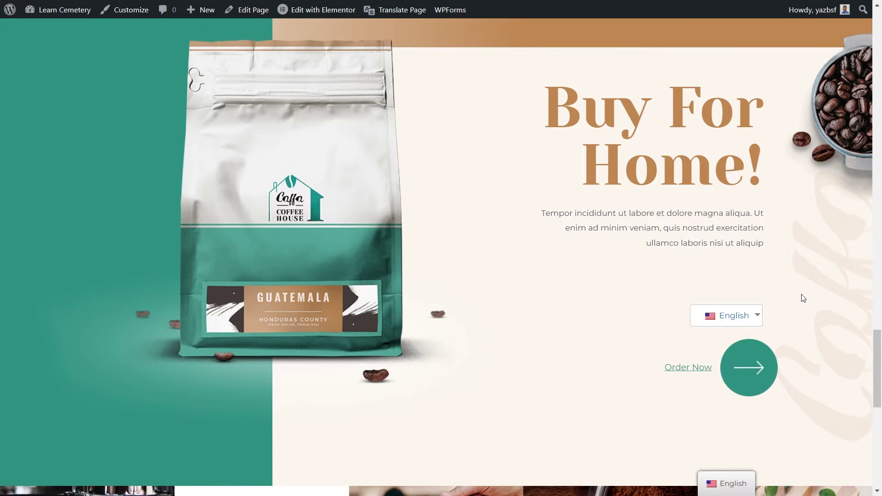
Step: Test the live page by choosing Hindi in the embedded language switcher and switching languages with the menu flags
mouse_move(756, 316)
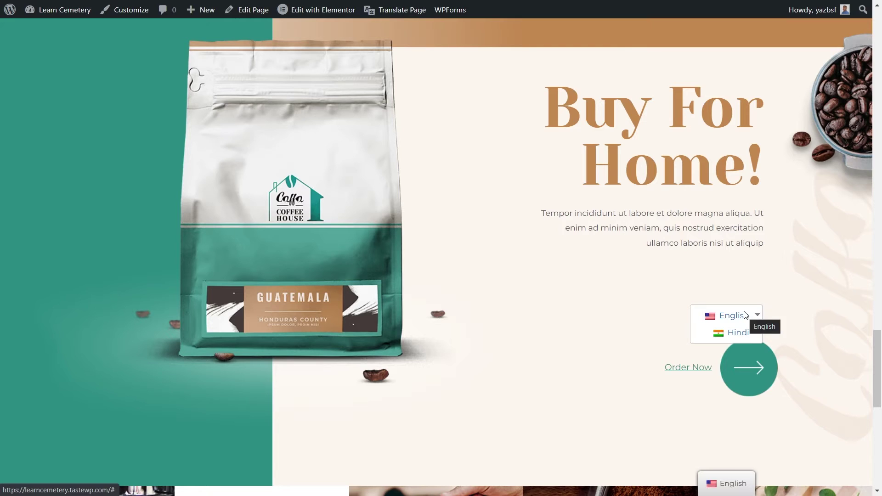
left_click(734, 338)
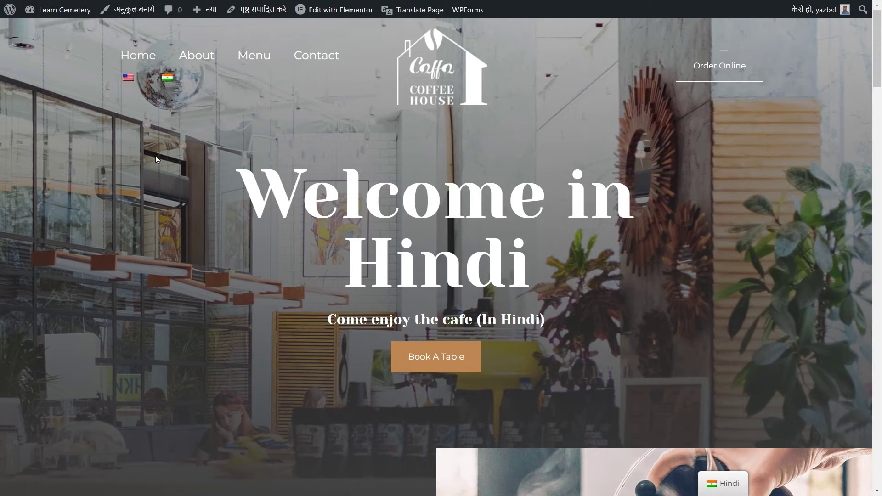
left_click(128, 79)
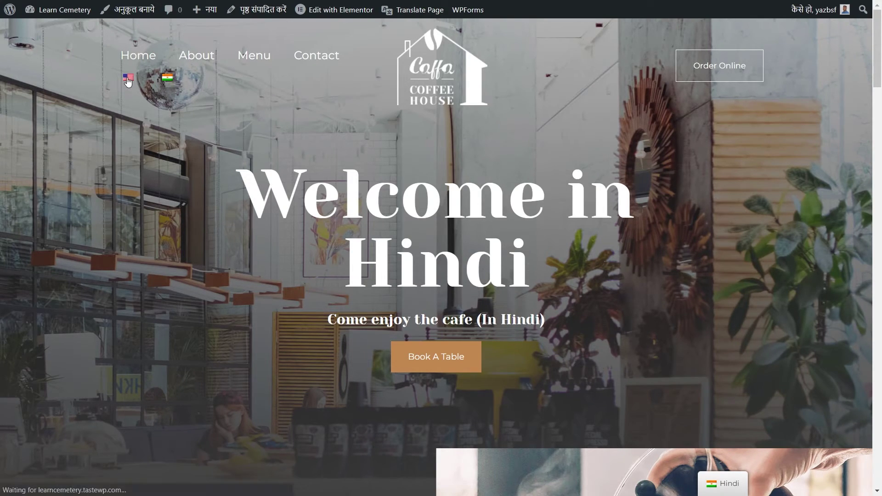
left_click(159, 81)
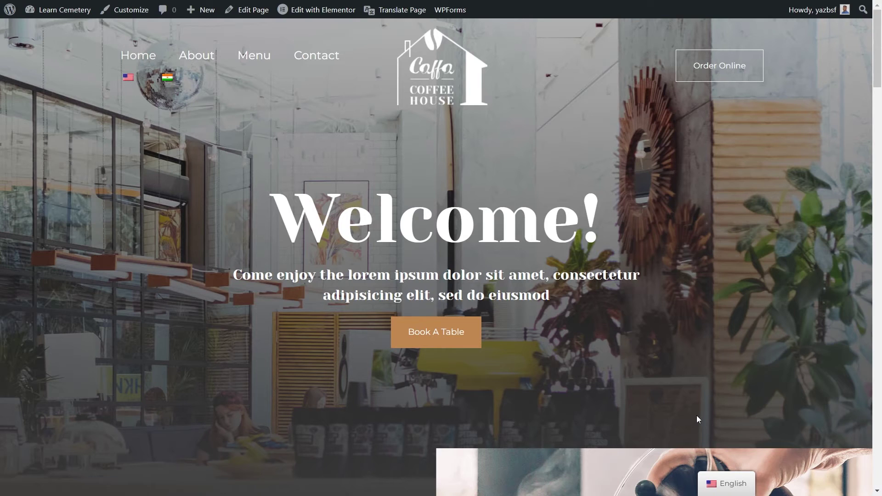
mouse_move(731, 482)
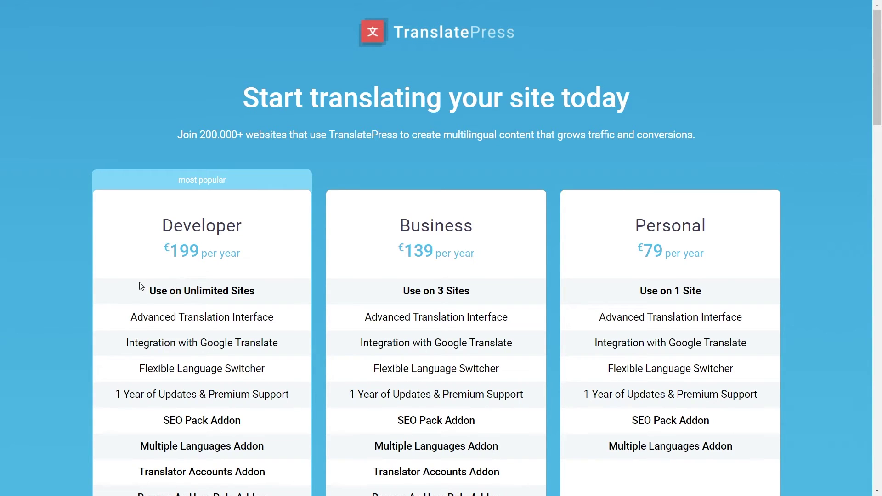
Step: Compare the features and add-ons of the Developer, Business and Personal plans on the TranslatePress pricing page
scroll(282, 289, "down", 5)
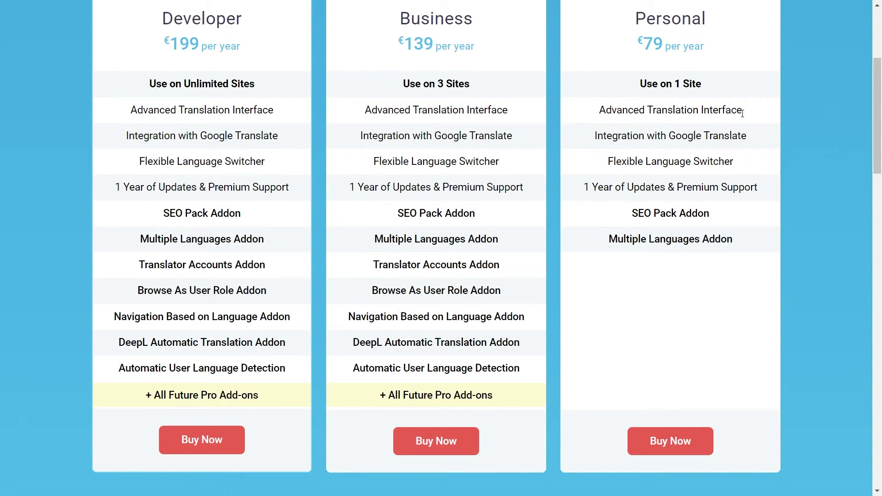
mouse_move(743, 140)
mouse_move(726, 218)
mouse_move(732, 244)
scroll(488, 398, "up", 1)
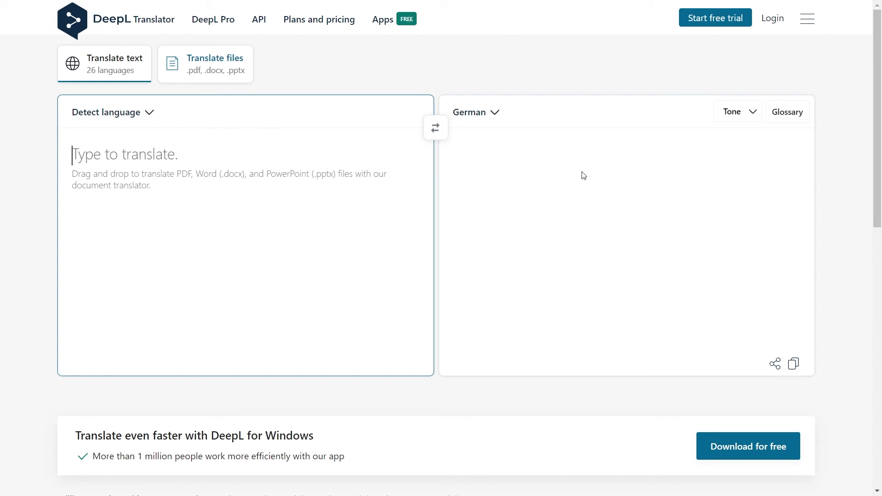
Step: Review the available target languages on the DeepL Translator website and close the list without changing the language
left_click(491, 118)
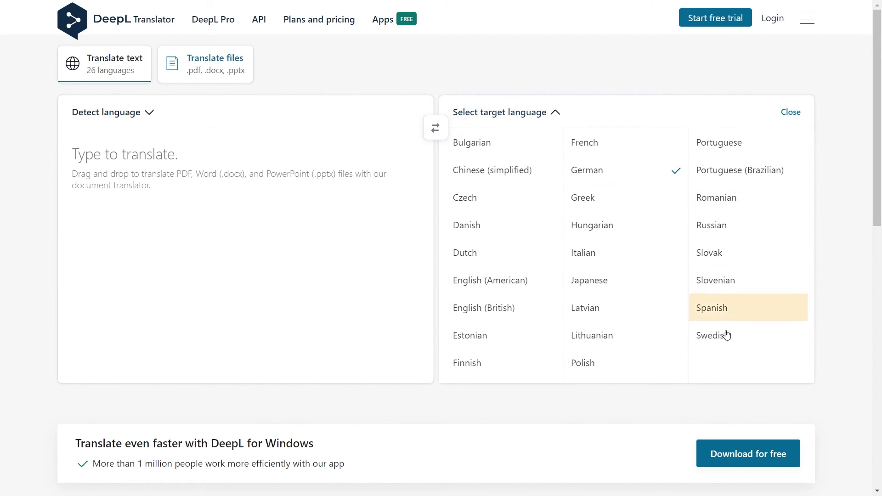
left_click(837, 332)
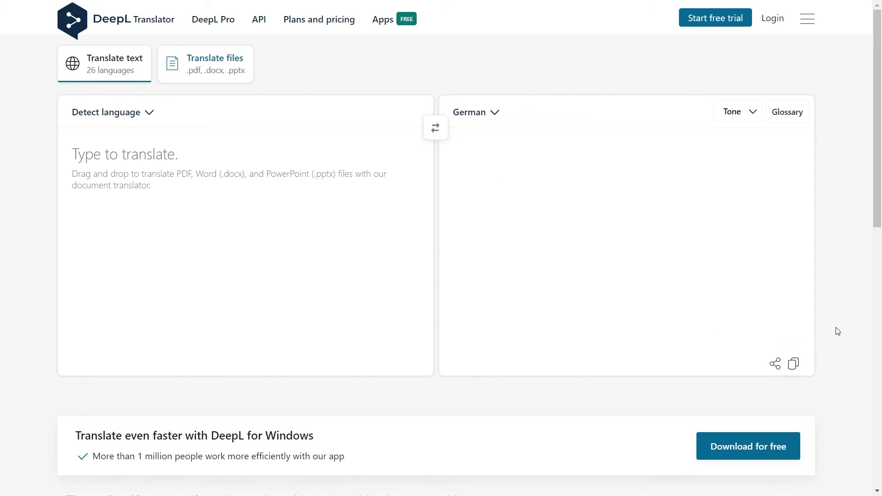